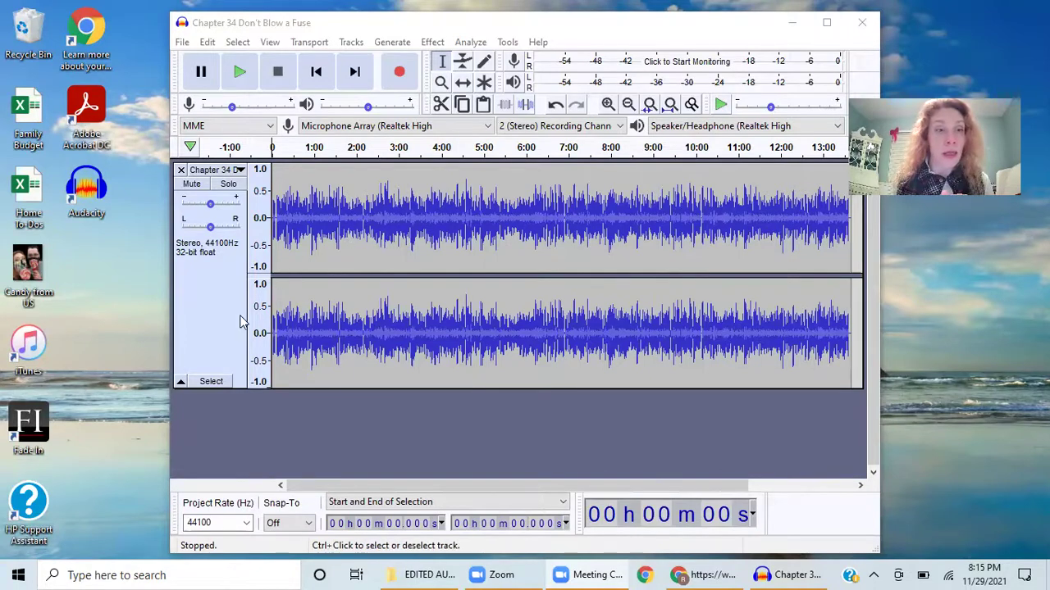
Step: Select the whole Chapter 34 track and apply RMS Loudness Normalization at -20.0 dB
click(182, 43)
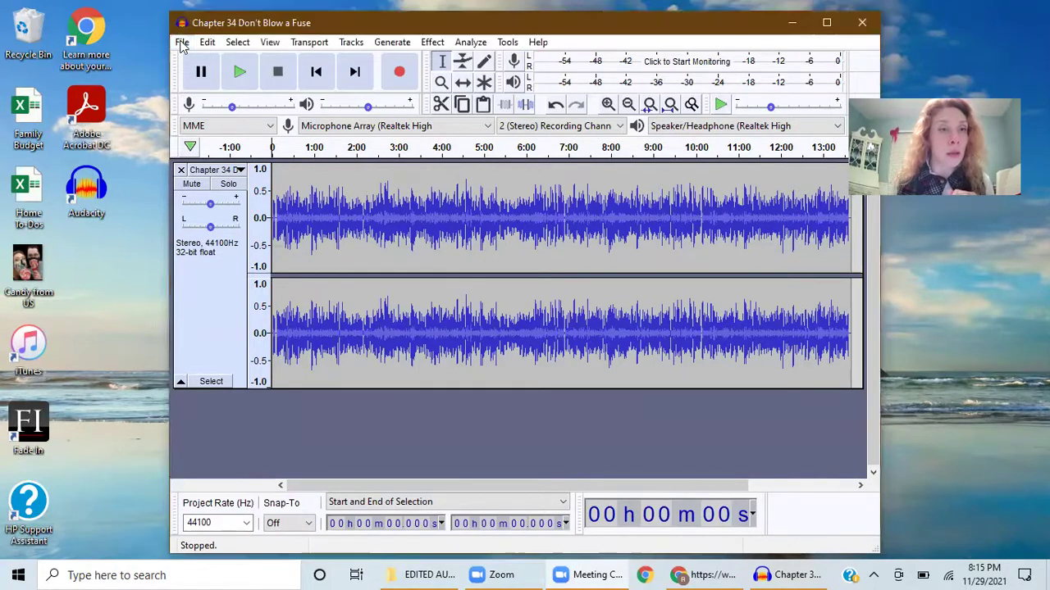
click(182, 42)
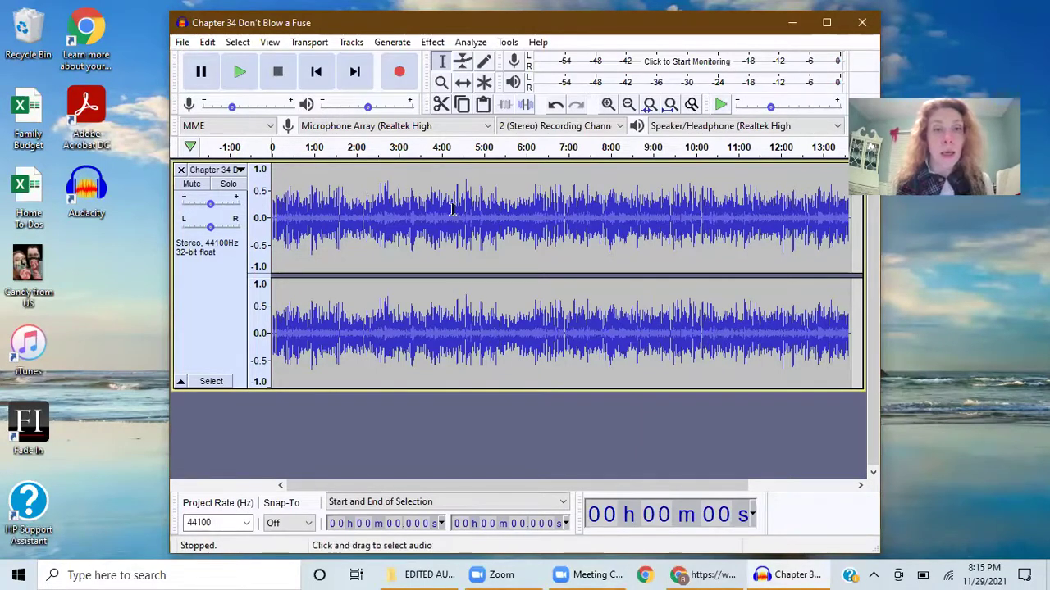
click(216, 318)
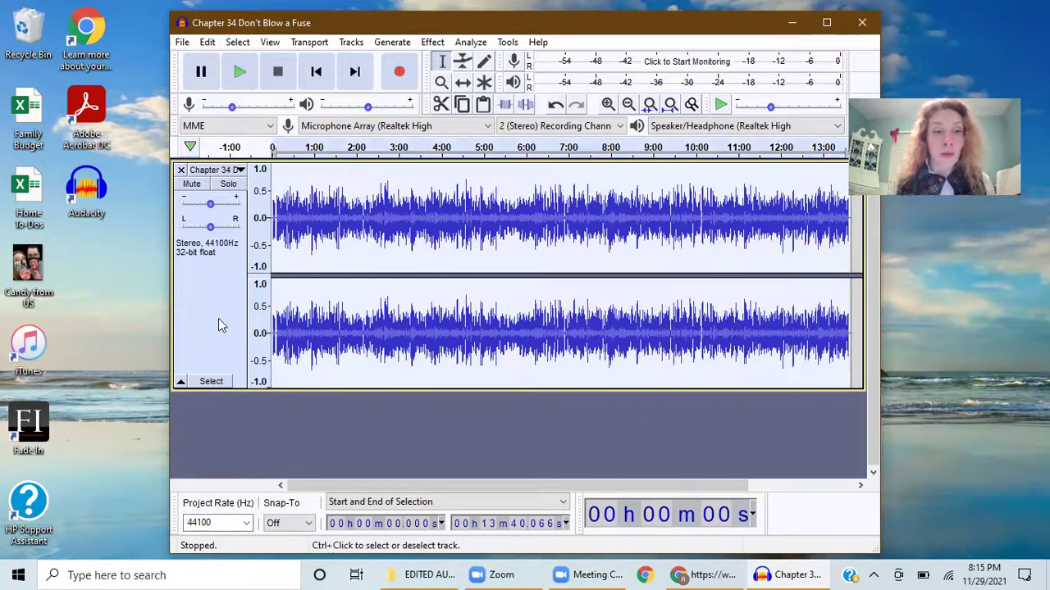
click(433, 43)
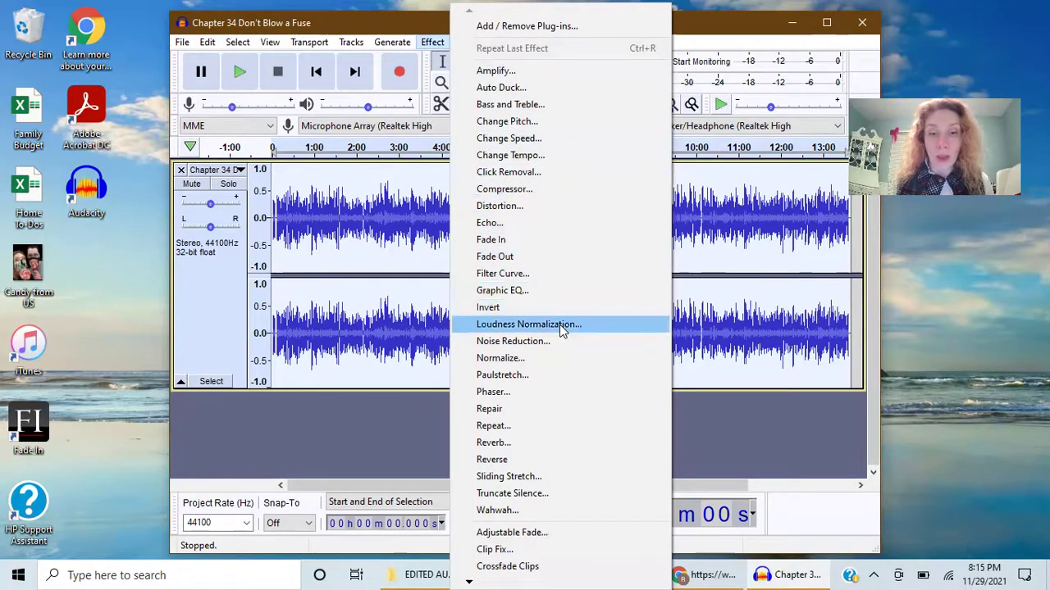
click(528, 325)
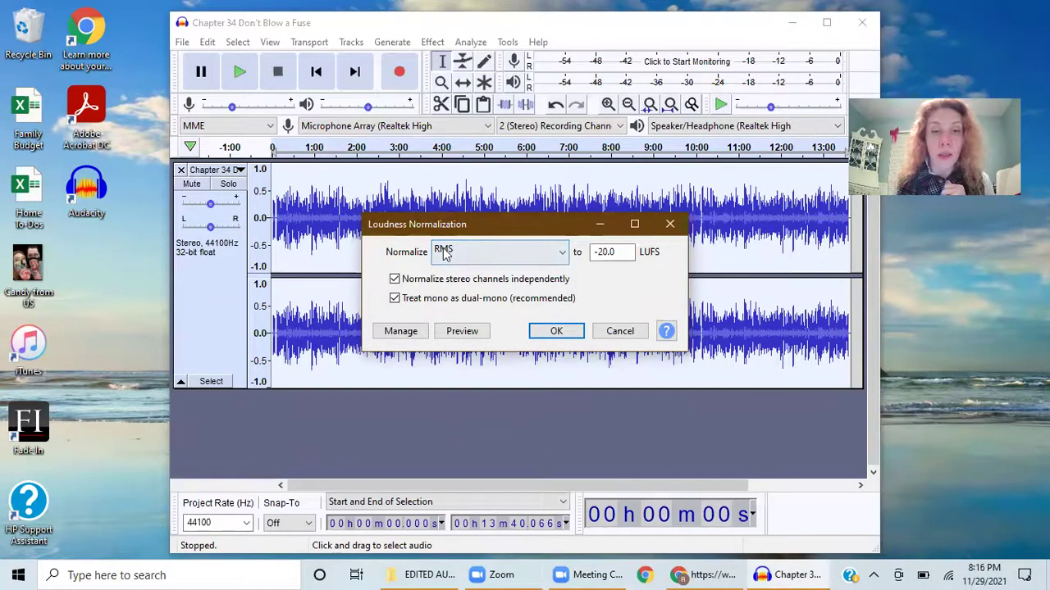
click(562, 255)
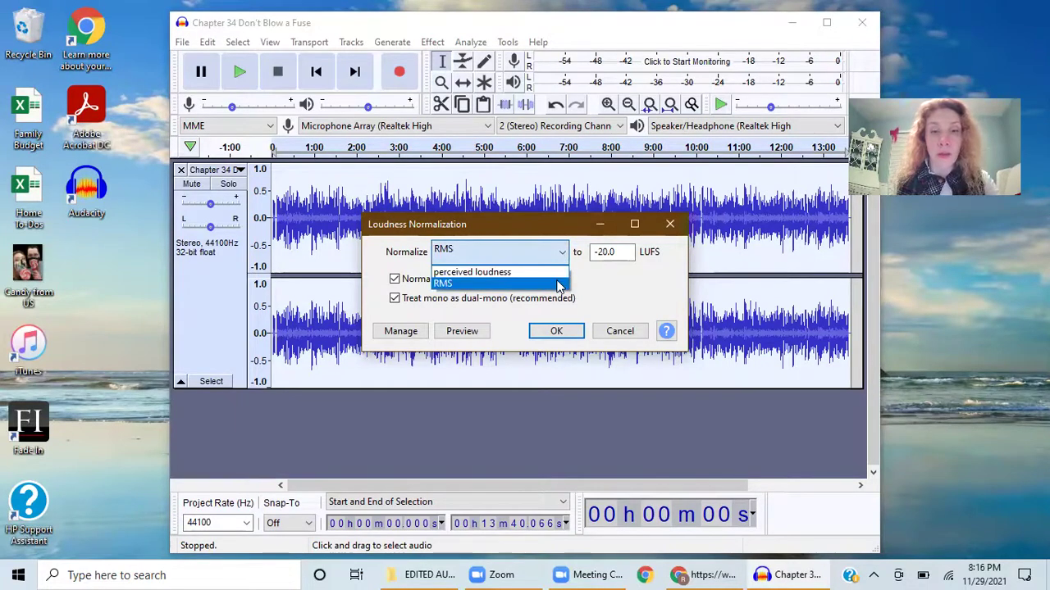
click(559, 283)
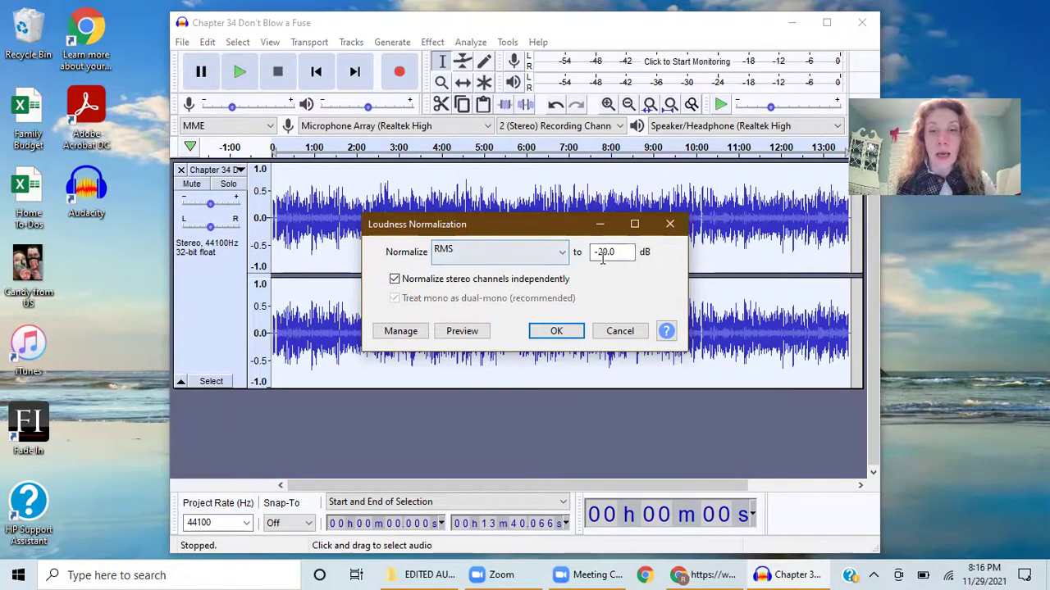
click(557, 331)
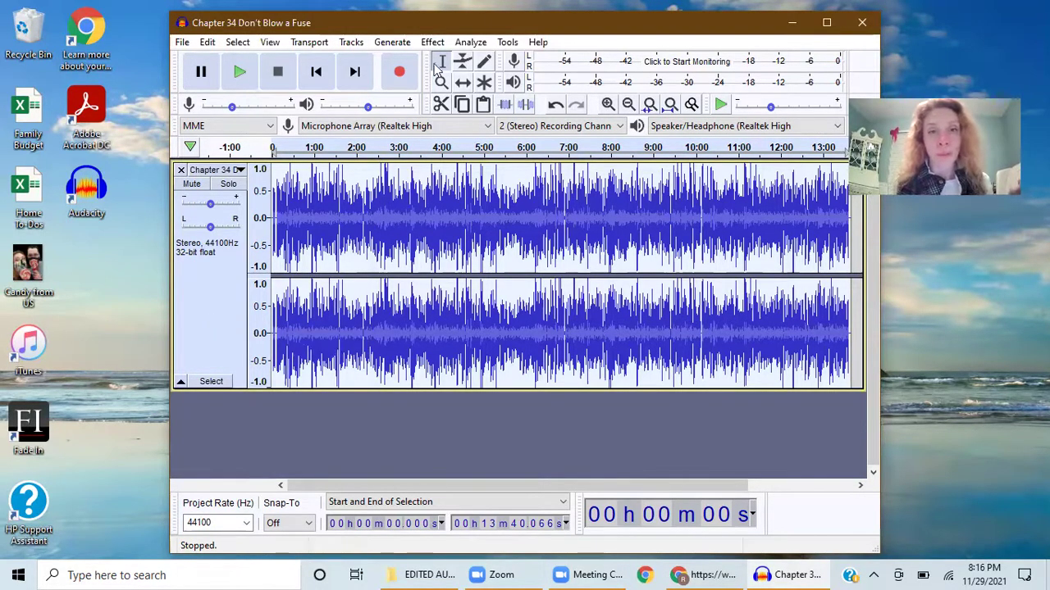
Step: Open the Compressor: -12 dB threshold, -40 dB noise floor, 5.1:1 ratio, 0.20 s attack, 1.0 s release
click(432, 43)
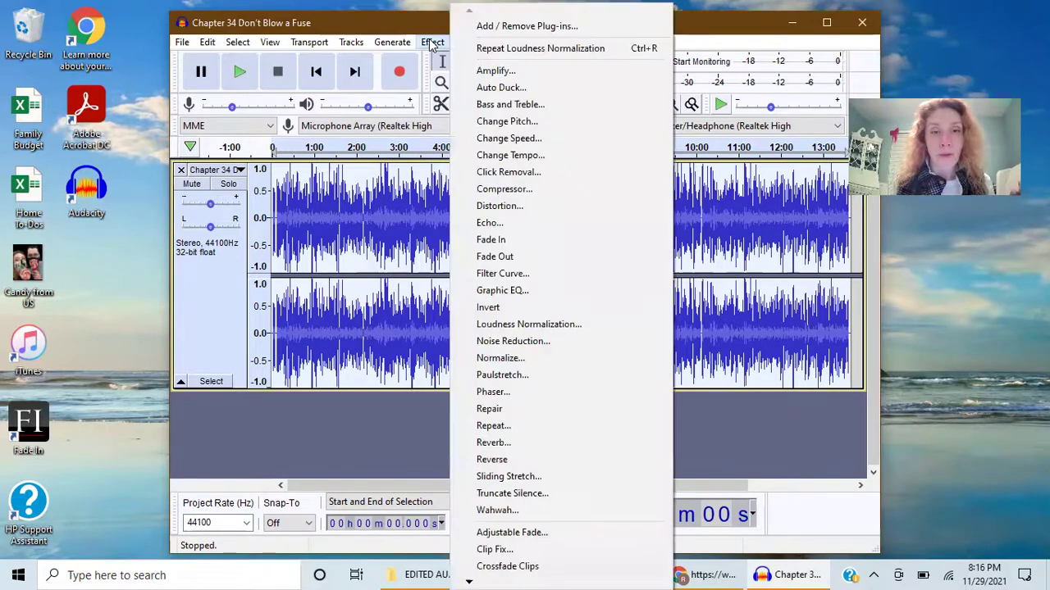
click(550, 194)
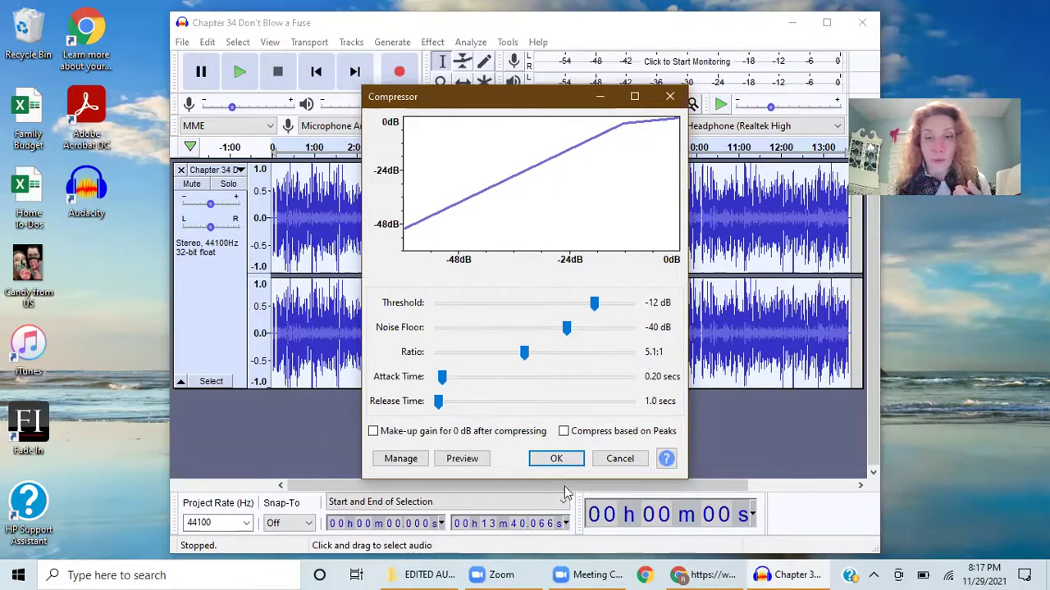
Step: Apply the -12 dB, 5.1:1 Compressor to the selected Chapter 34 track
click(563, 461)
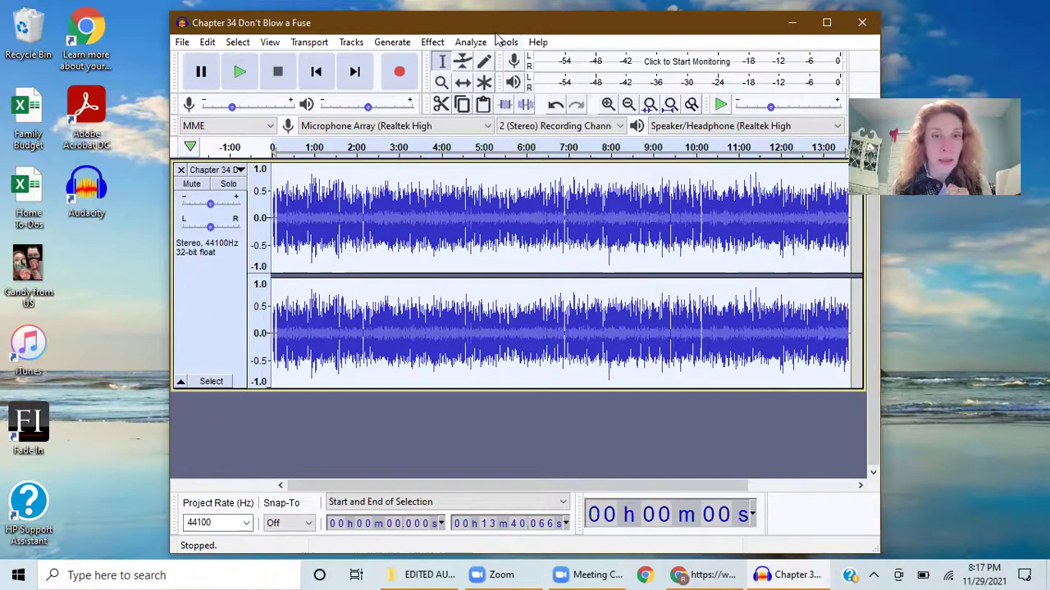
Step: Open the Limiter and review its -3.00 dB limit and the Soft Limit type options
click(432, 42)
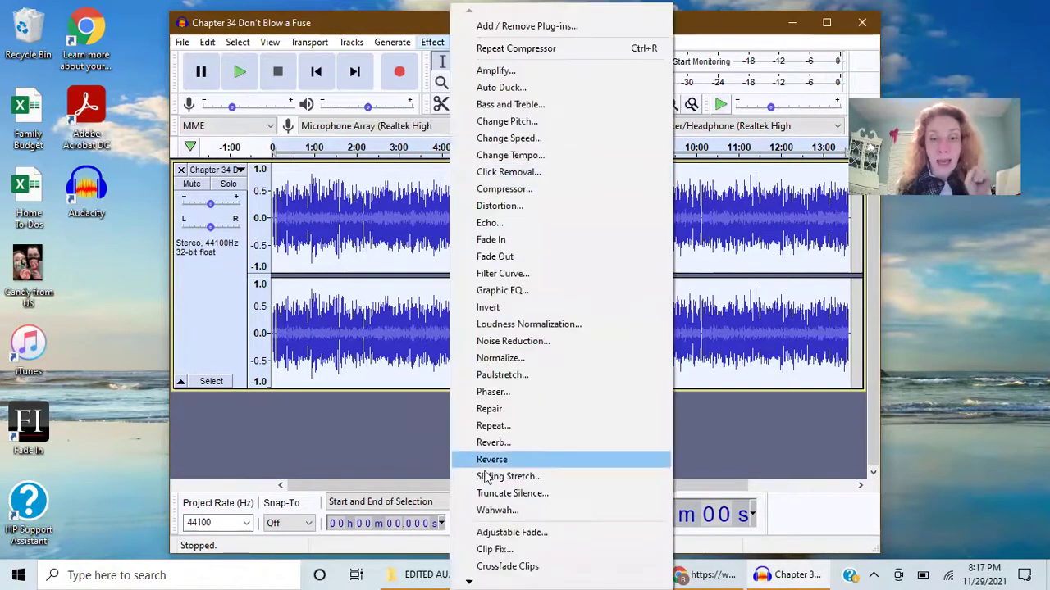
mouse_move(469, 578)
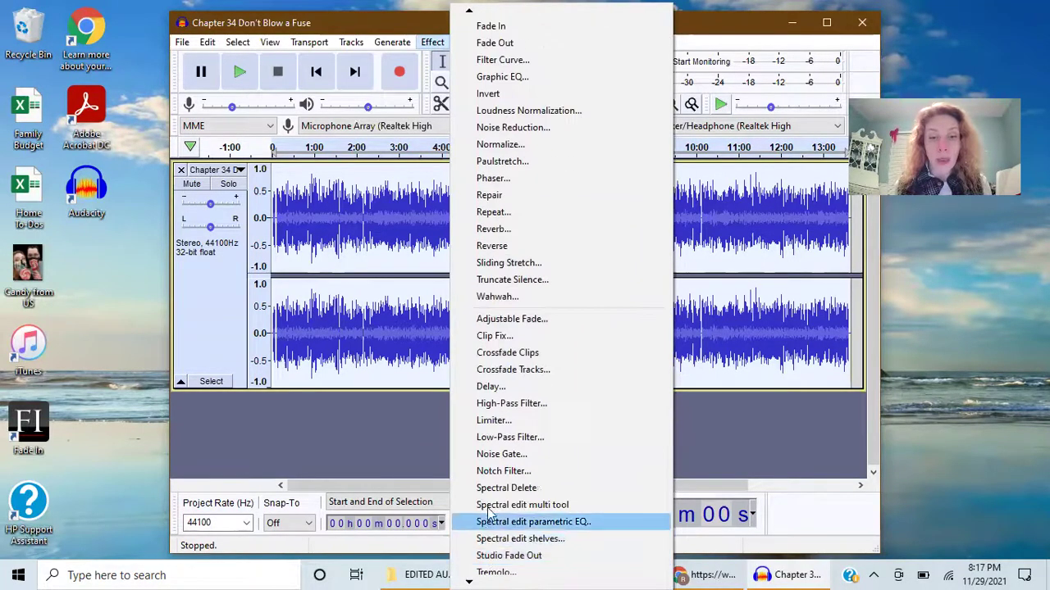
click(493, 420)
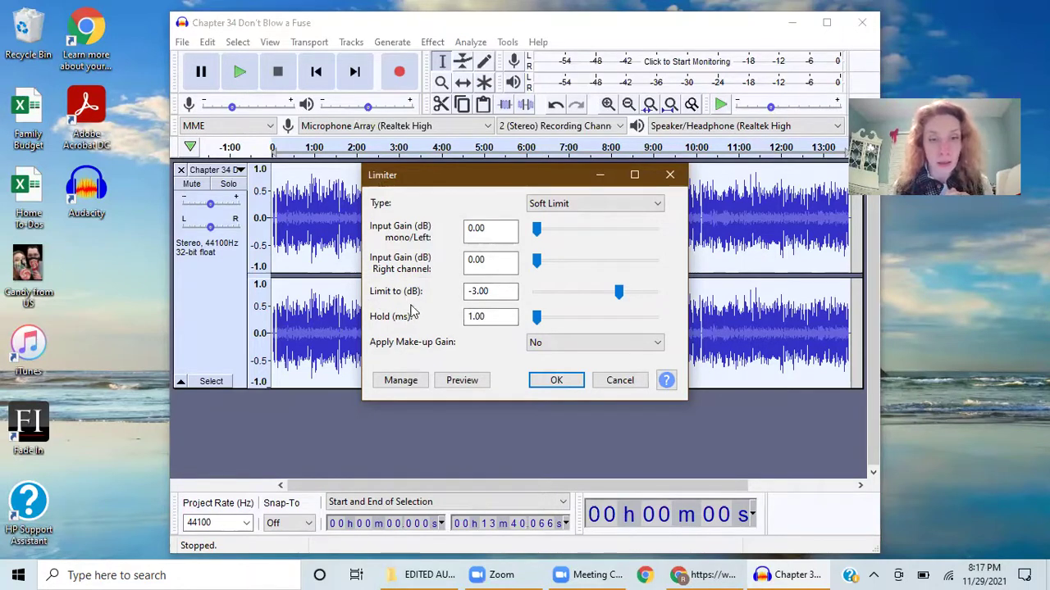
click(485, 293)
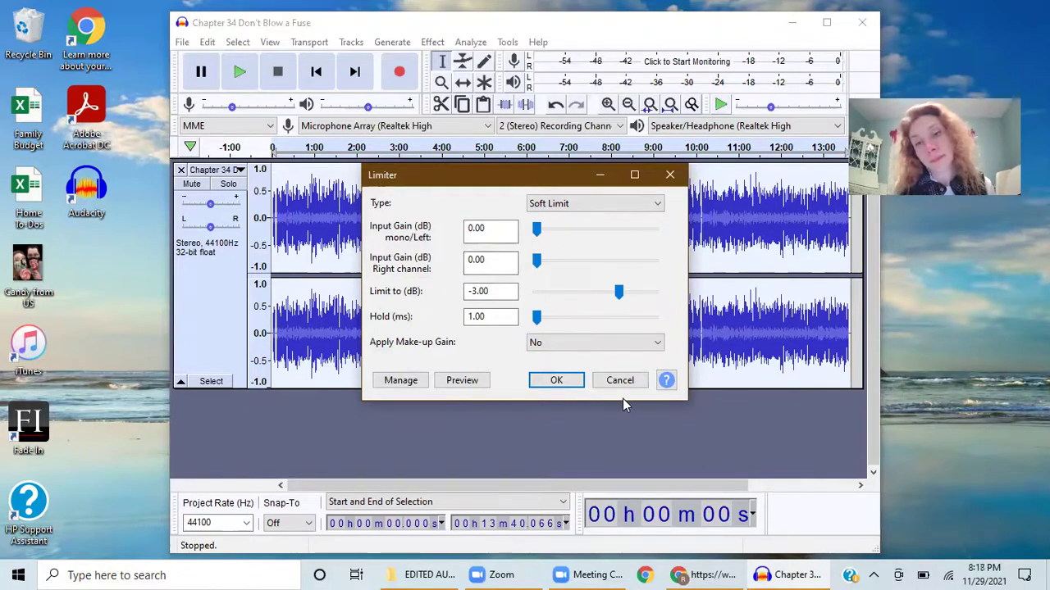
click(557, 208)
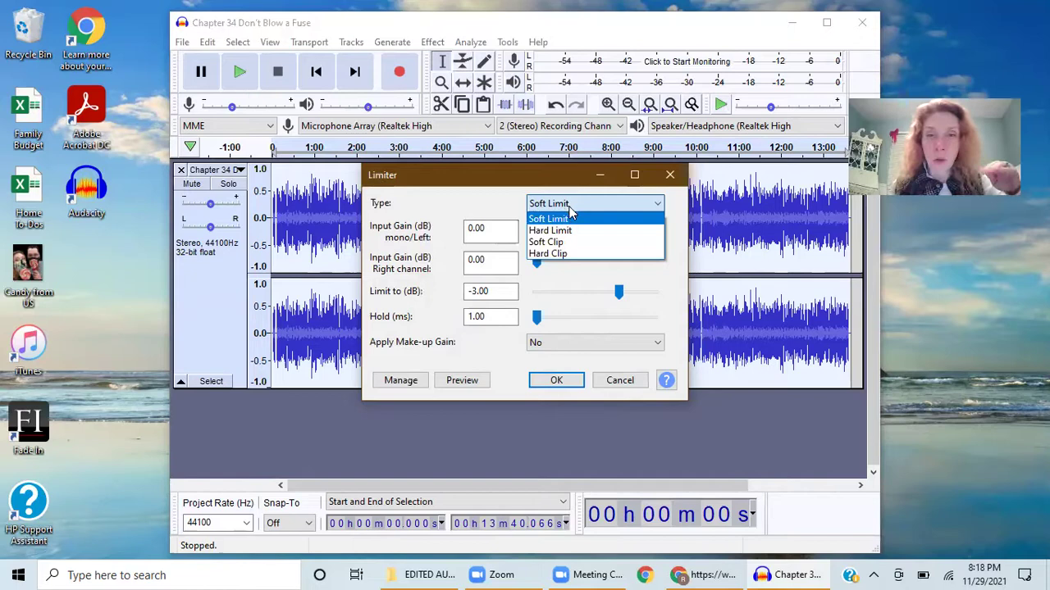
click(570, 206)
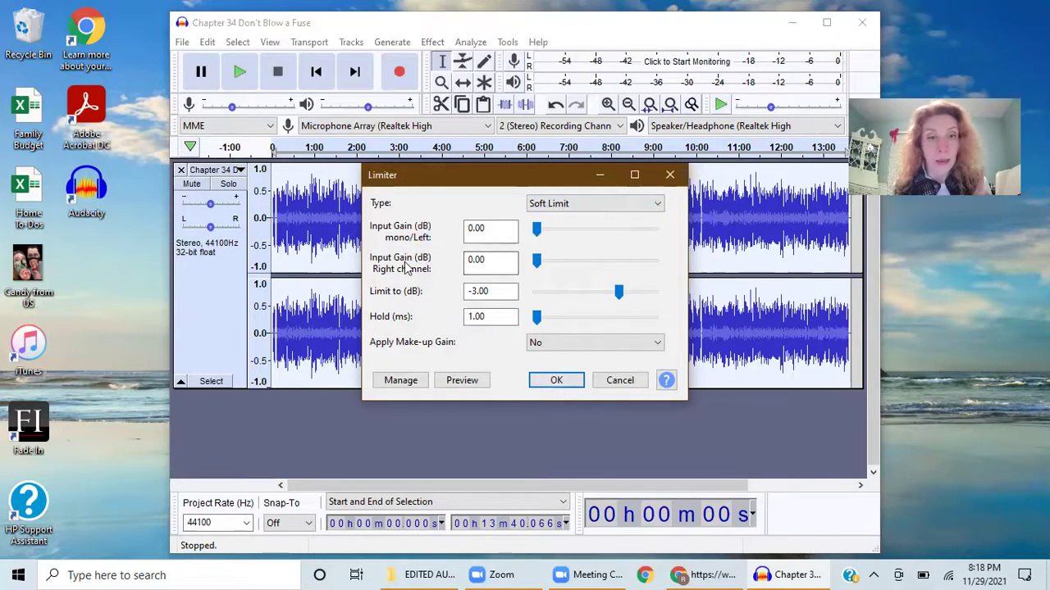
click(473, 229)
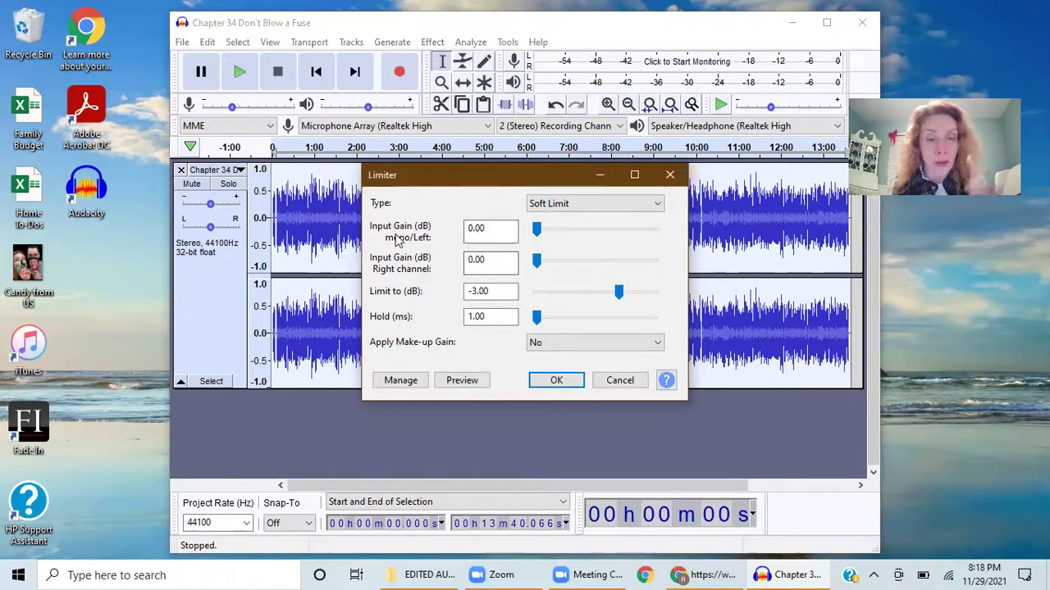
click(473, 231)
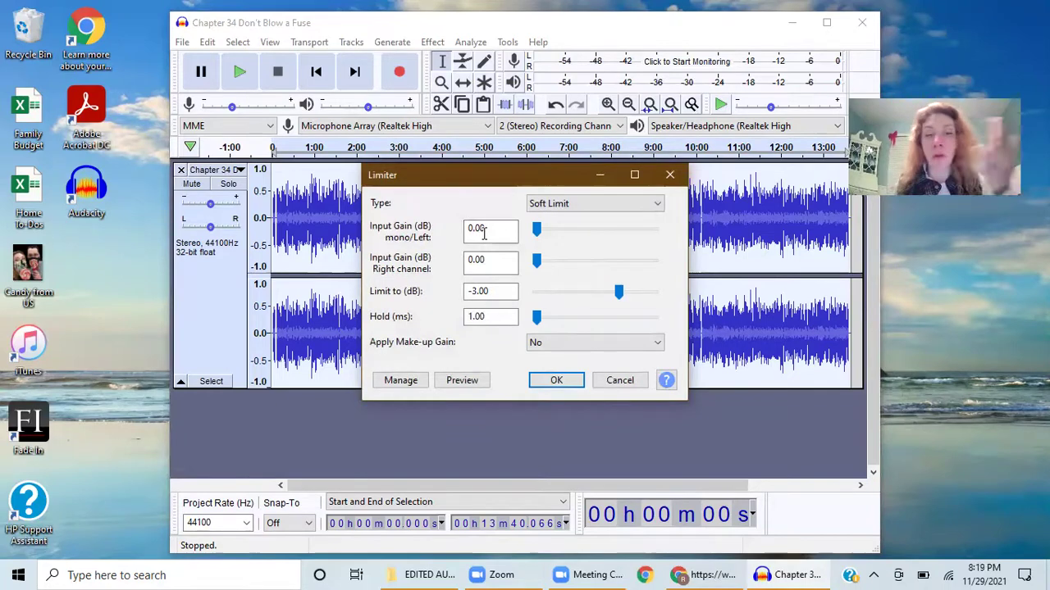
Step: Apply the Soft Limit limiter at -3 dB to the whole Chapter 34 track
click(556, 381)
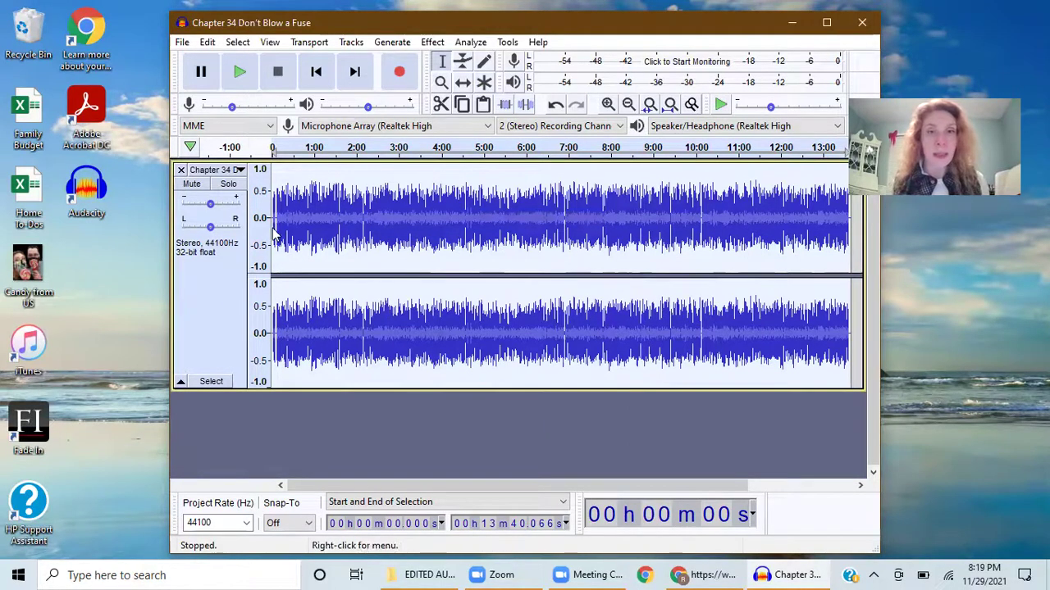
Step: Run ACX Check and confirm peak -3.19 dB, RMS -21.73 dB and noise floor -88.48 dB all pass
click(481, 42)
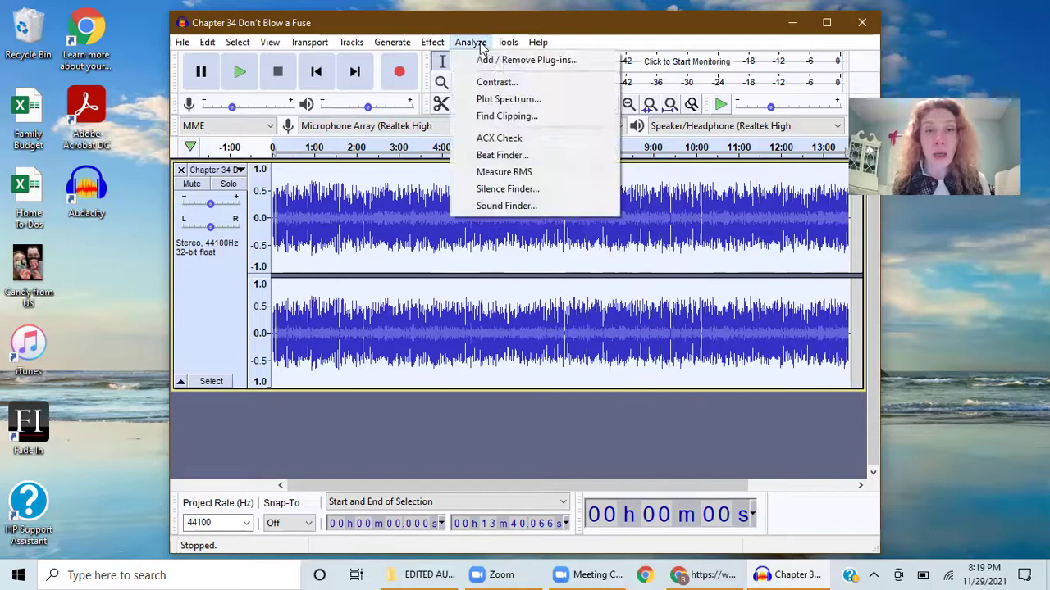
click(515, 139)
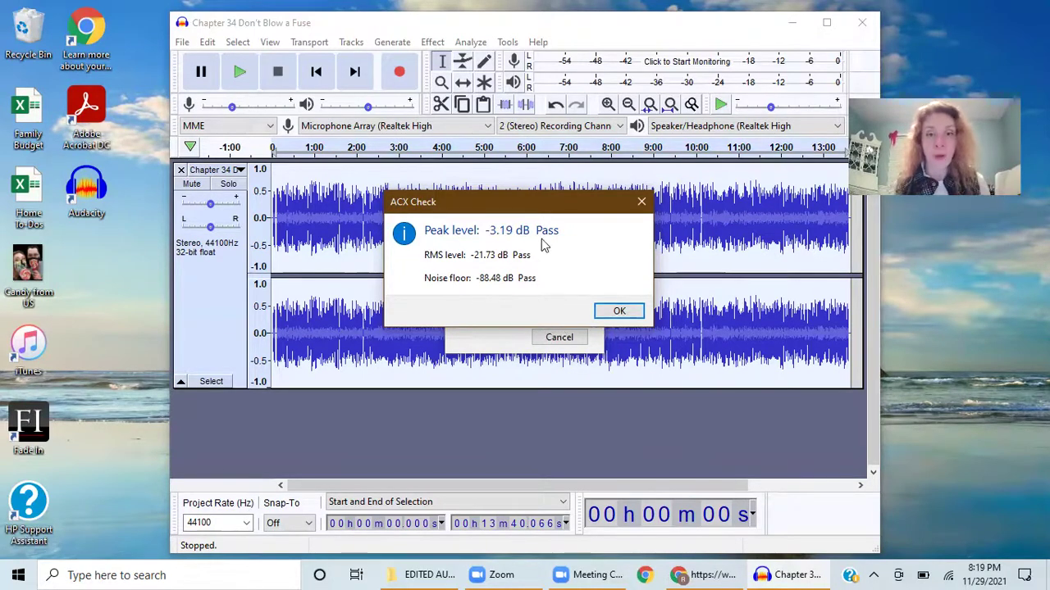
click(616, 313)
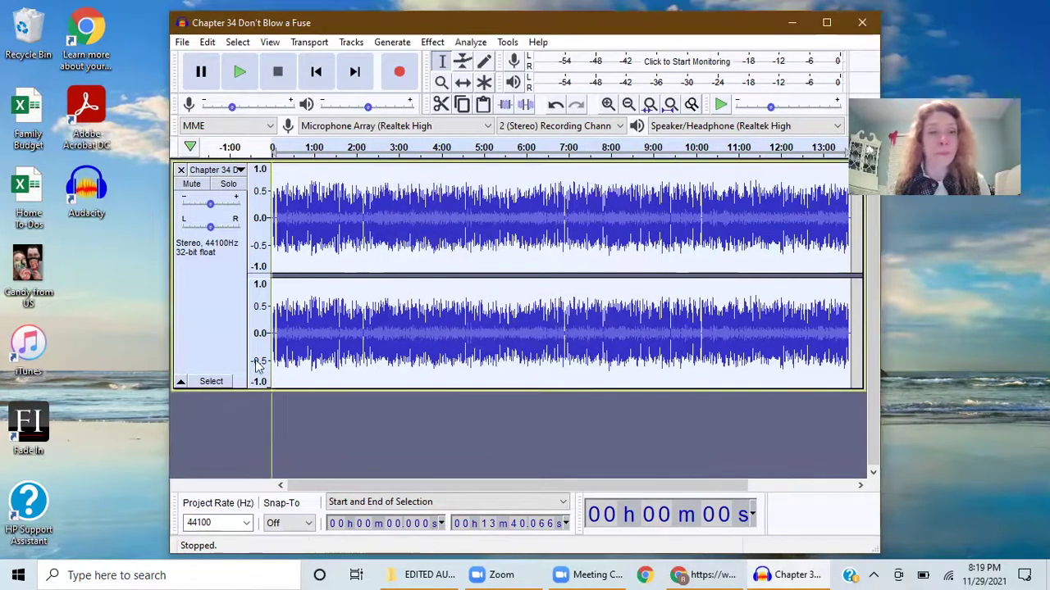
click(182, 42)
mouse_move(242, 156)
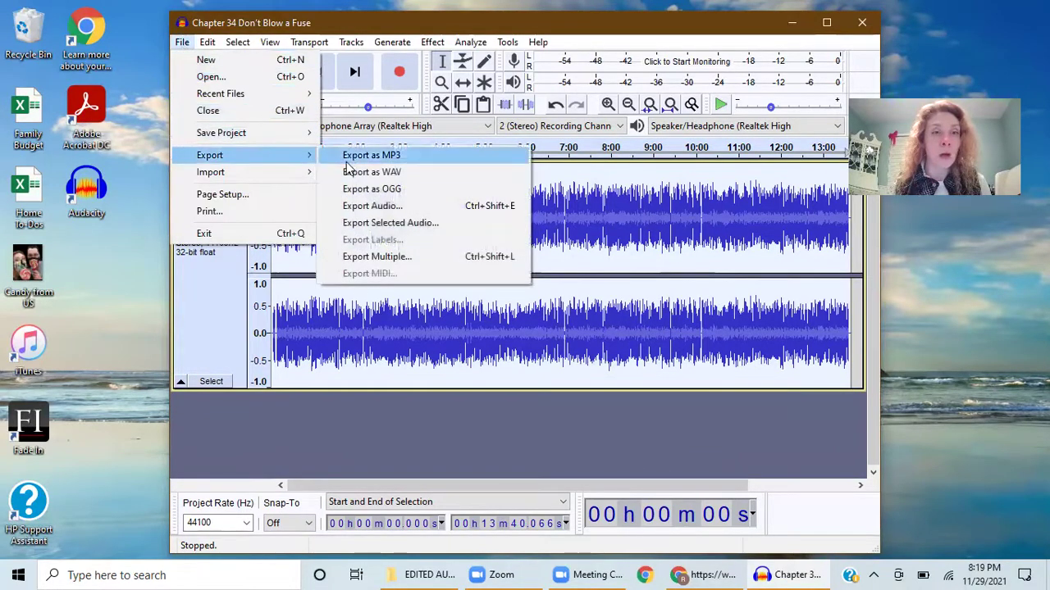
click(351, 158)
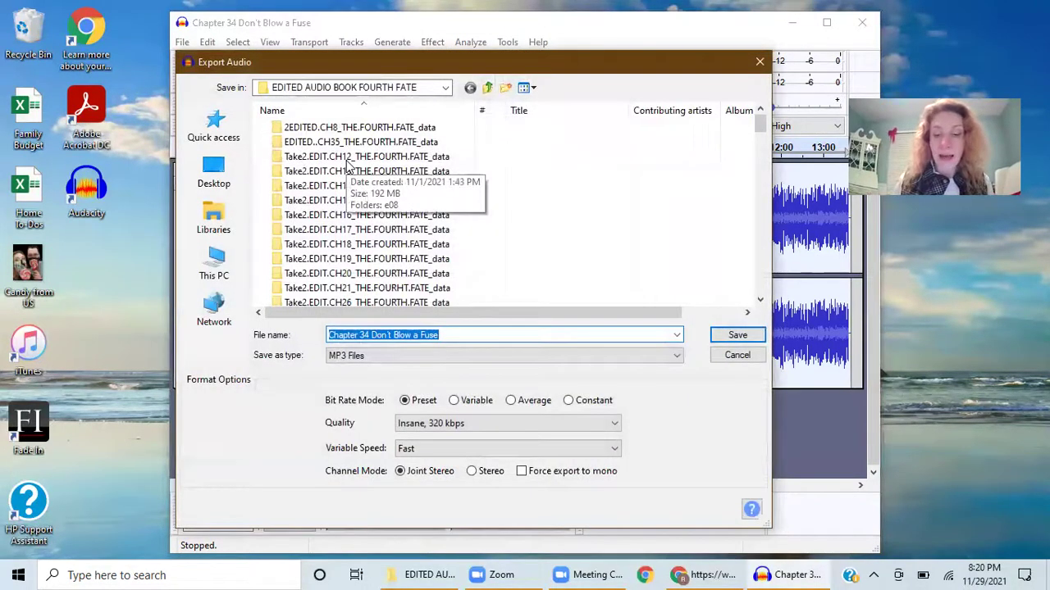
key(Home)
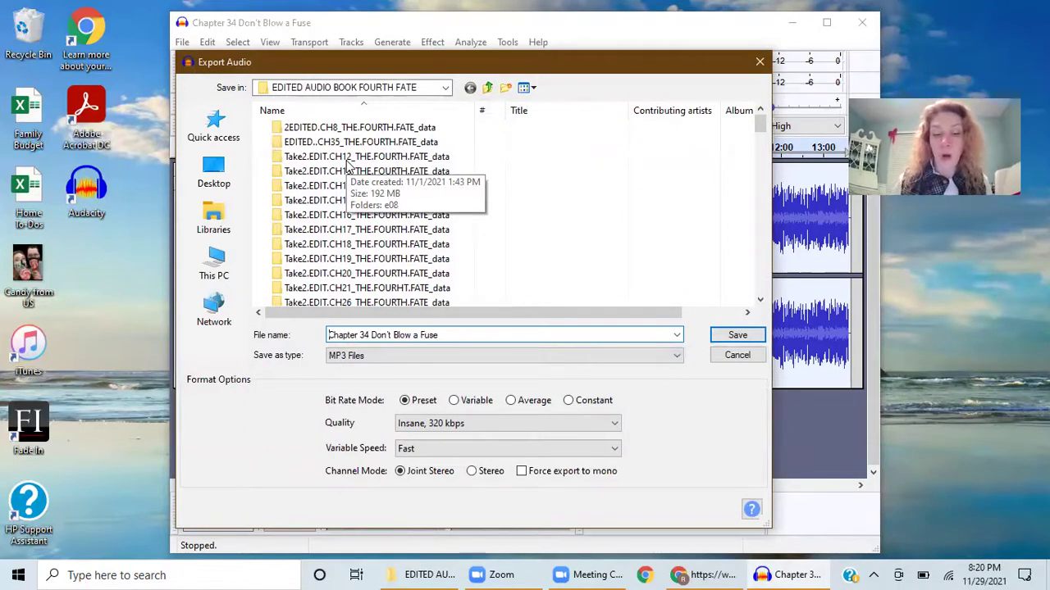
text(ACX.)
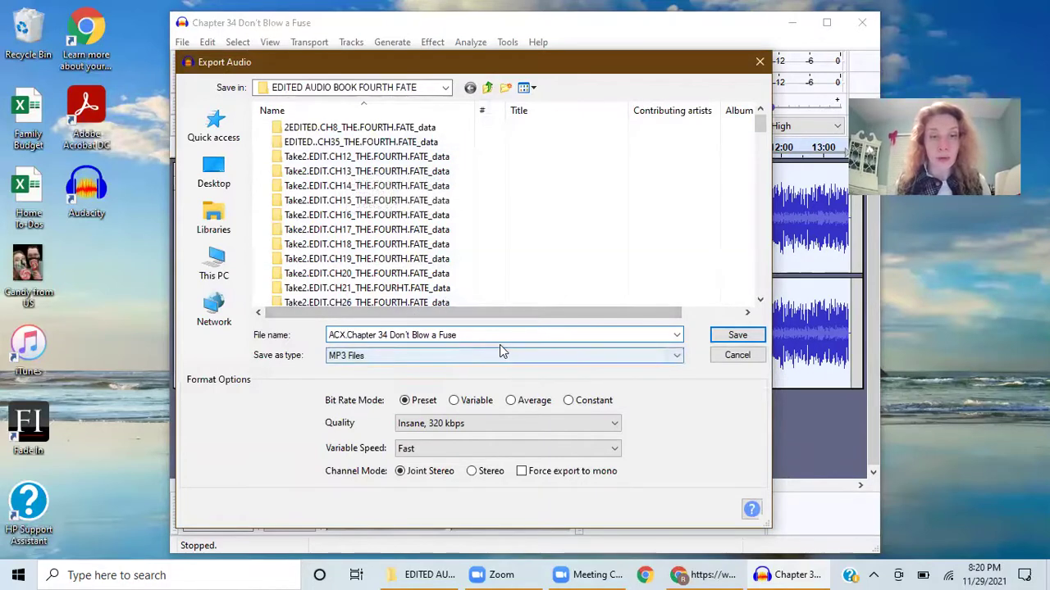
click(738, 338)
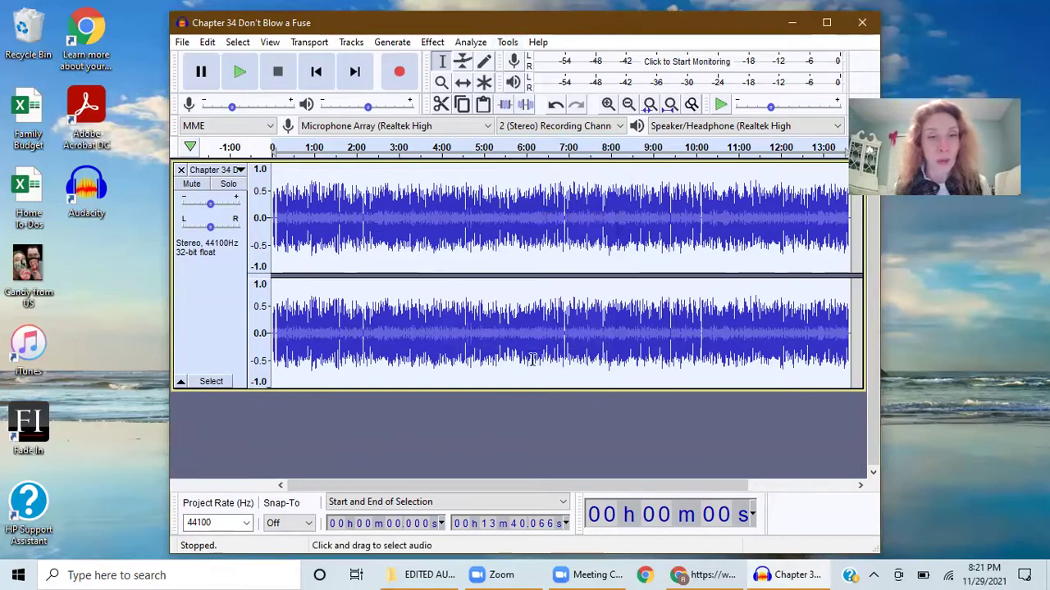
click(576, 451)
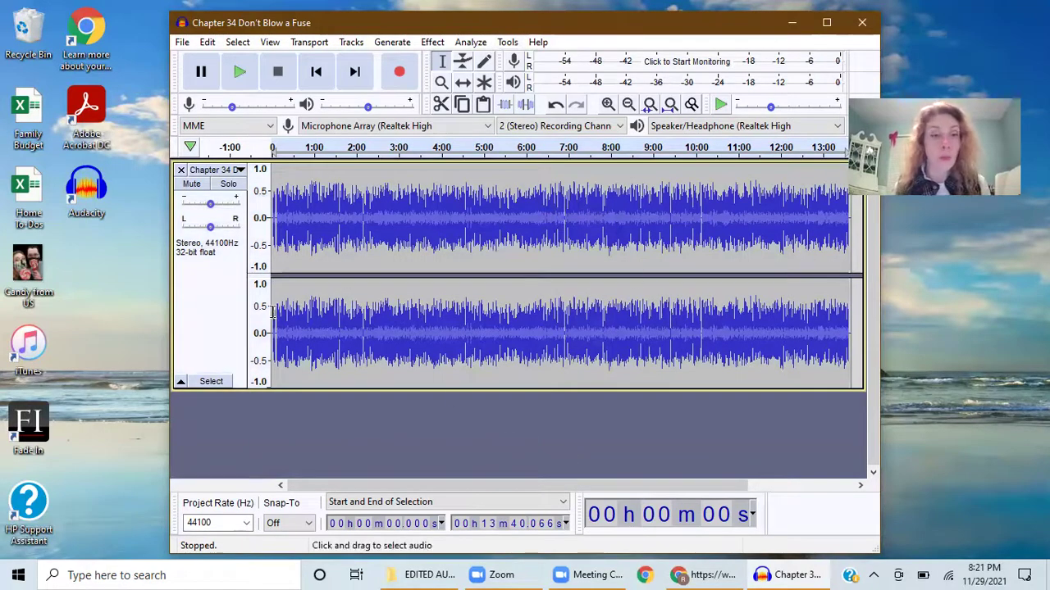
click(227, 320)
Step: Close the Nyquist Plug-in Installer without installing anything and reopen the Tools menu
click(506, 42)
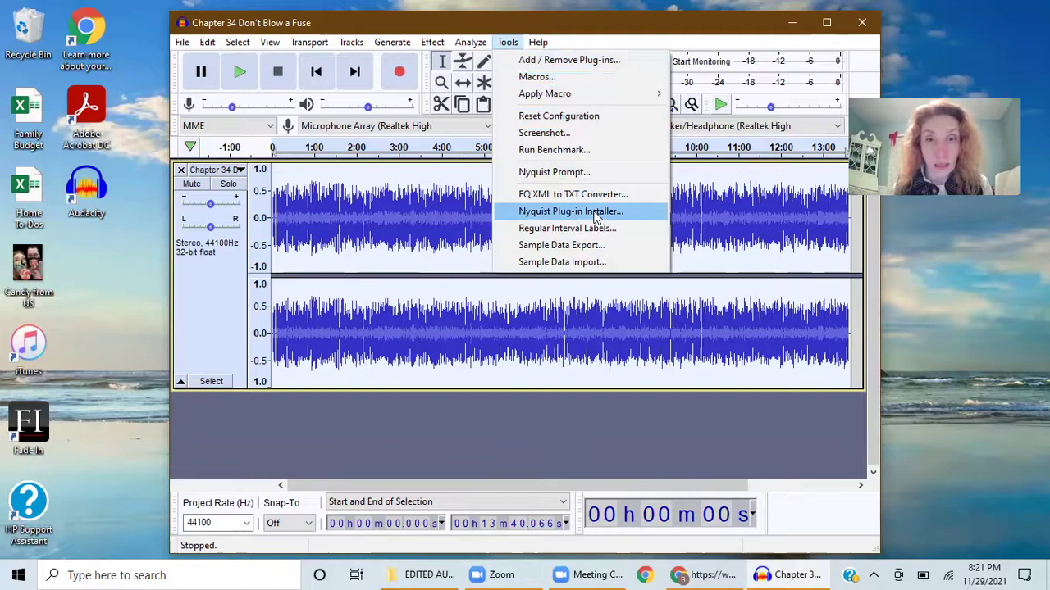
click(594, 215)
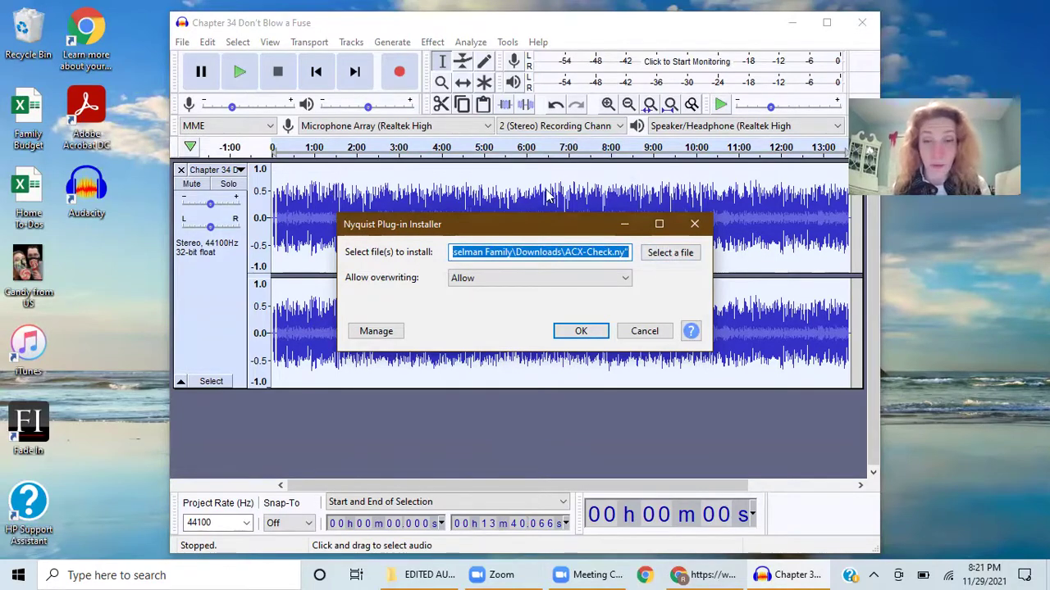
click(694, 224)
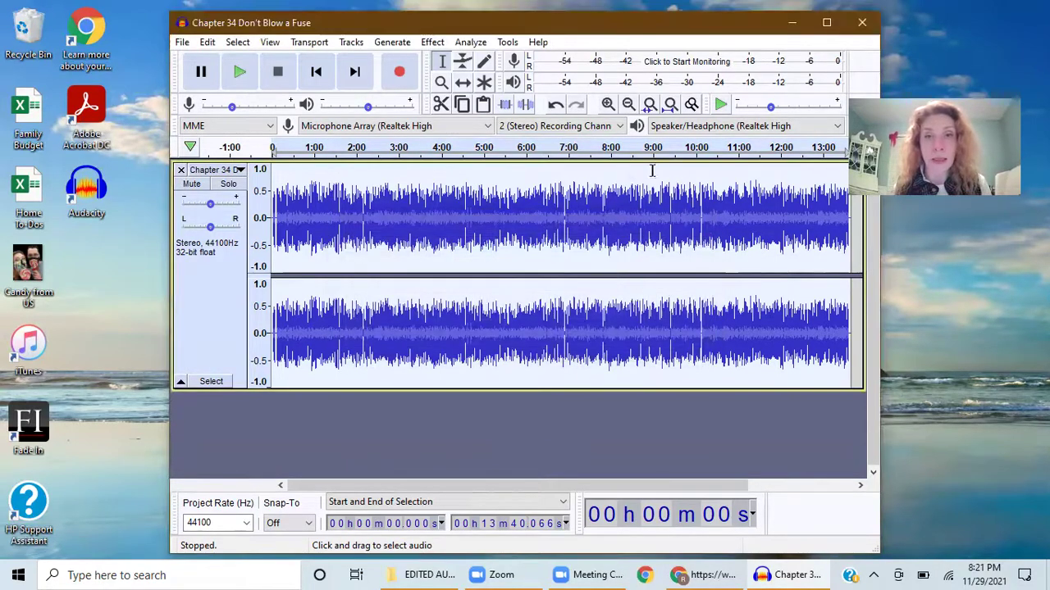
click(509, 43)
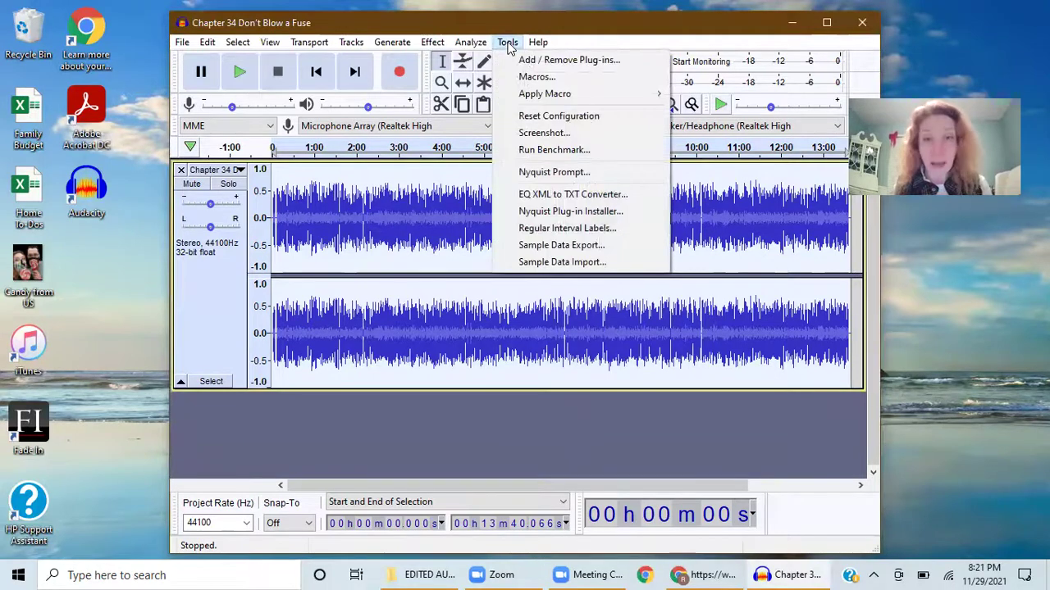
Step: Open the plug-in manager and scroll down through the plug-in list
click(541, 60)
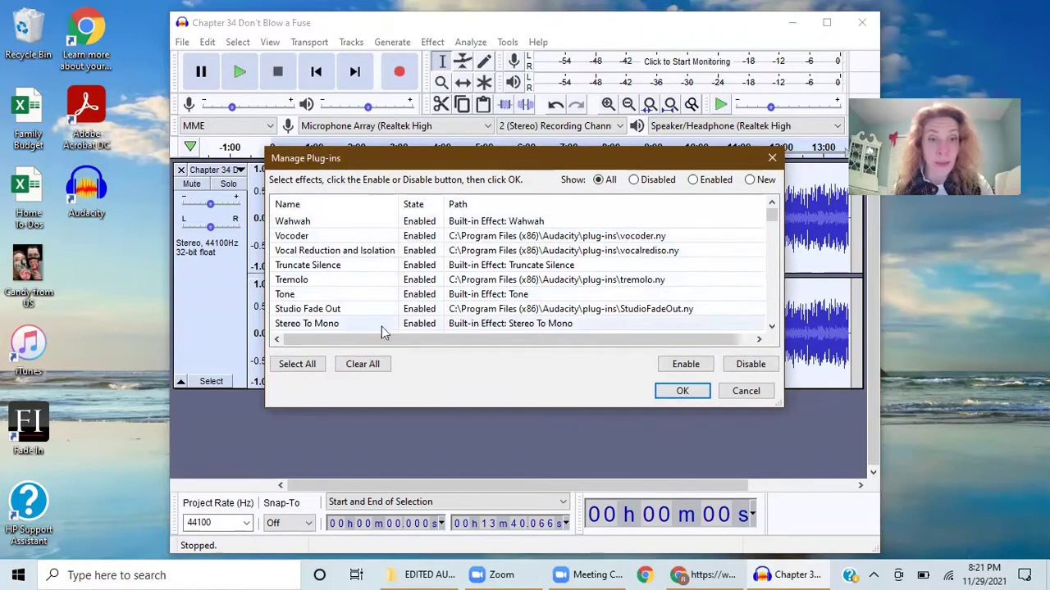
click(771, 326)
click(771, 326)
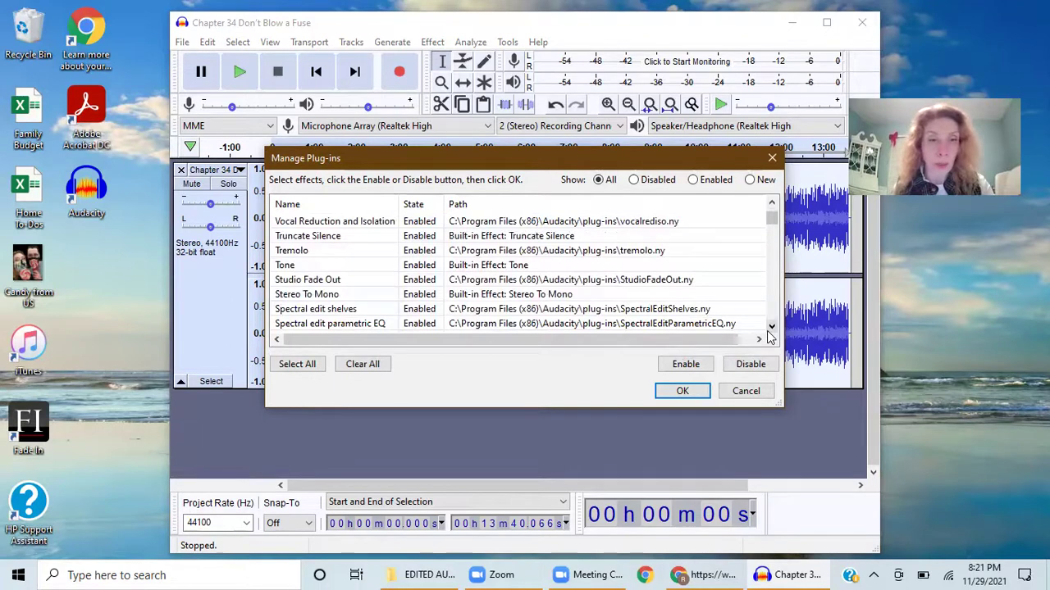
click(771, 327)
click(771, 326)
click(771, 327)
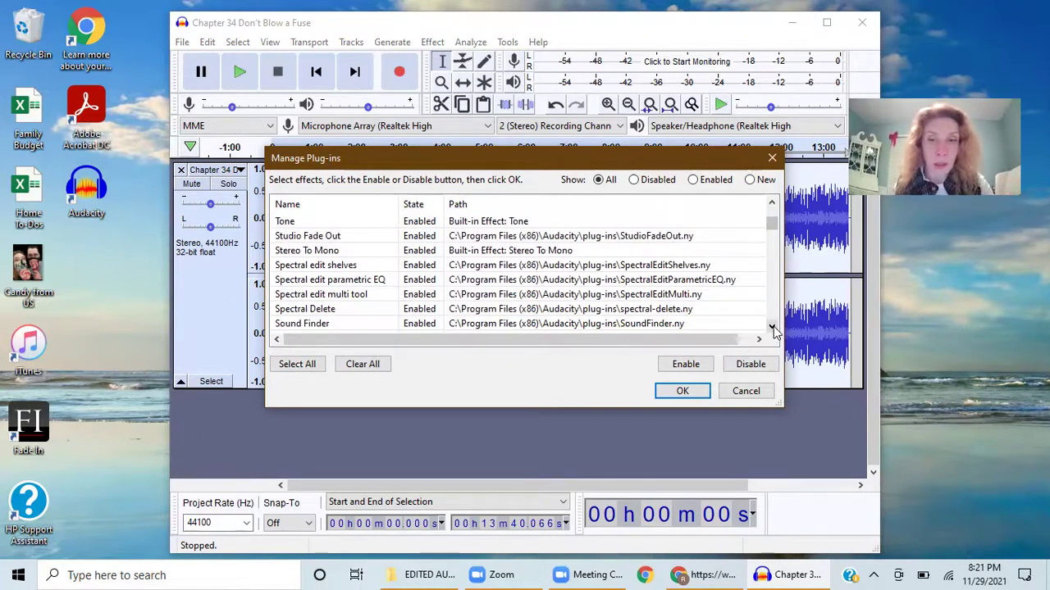
click(770, 326)
click(771, 327)
click(771, 327)
click(770, 327)
click(771, 326)
click(770, 327)
click(771, 327)
click(771, 326)
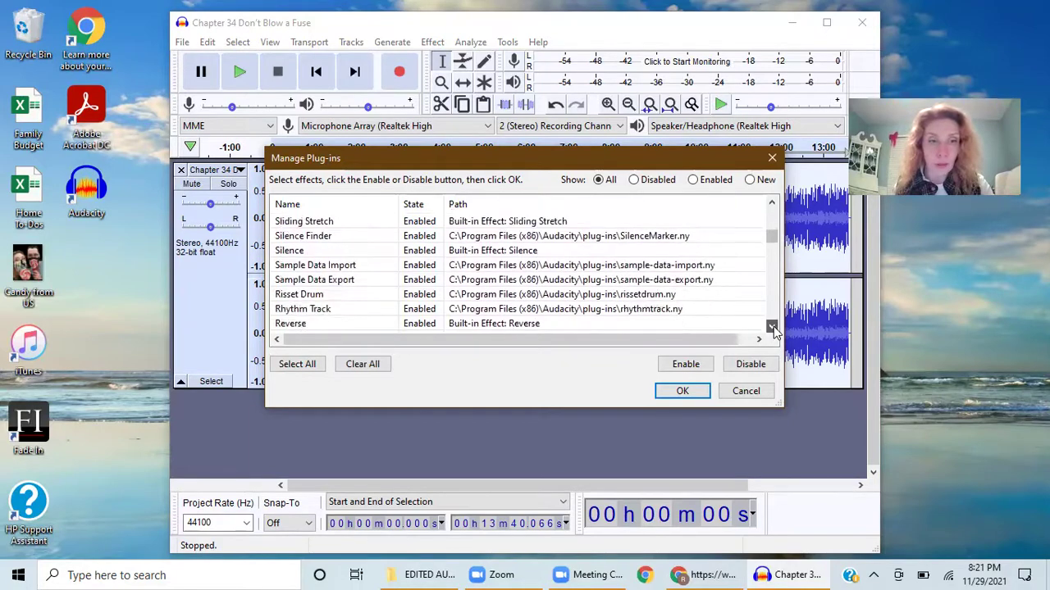
click(771, 327)
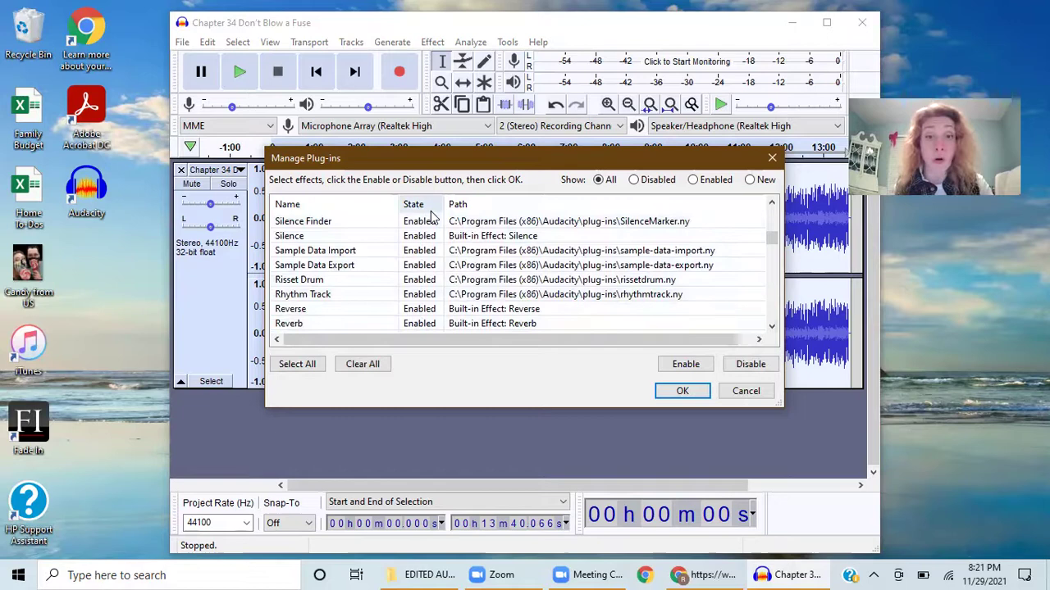
drag(772, 238, 772, 215)
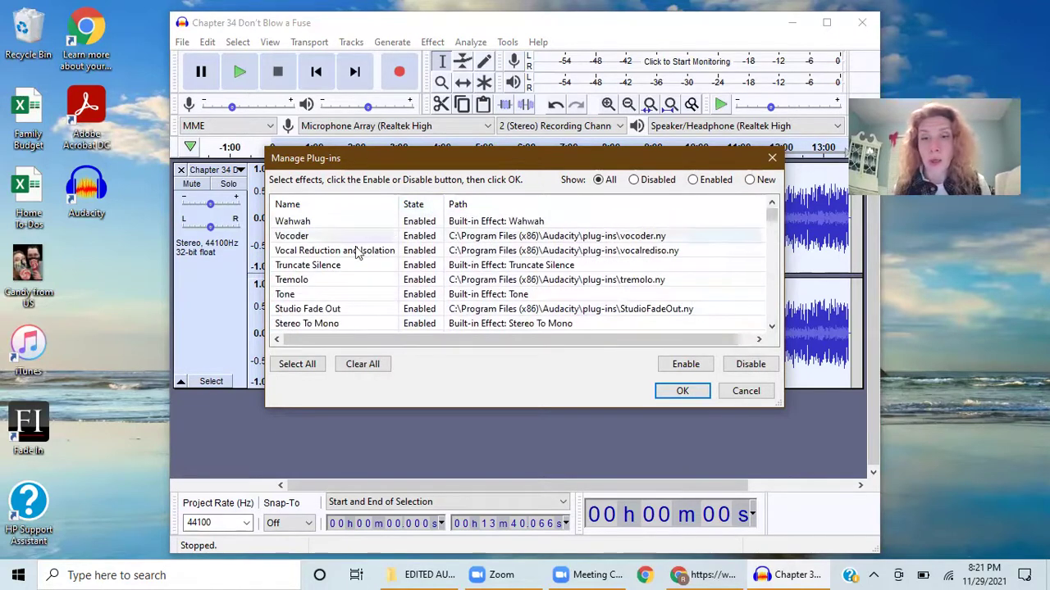
Step: Verify ACX Check is listed as Enabled, view the New filter, then close the manager
click(415, 226)
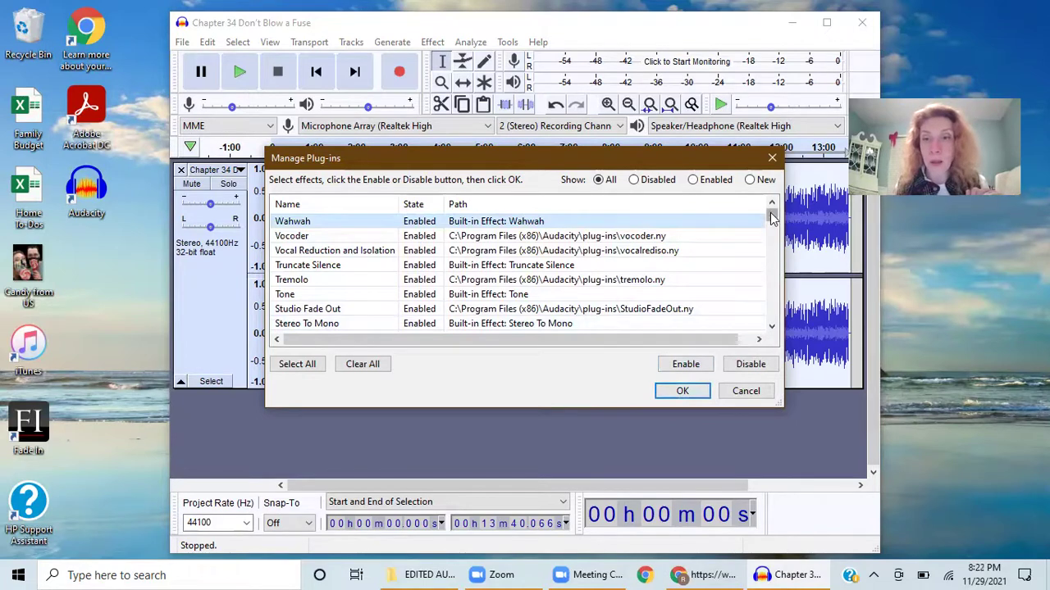
drag(771, 215, 772, 316)
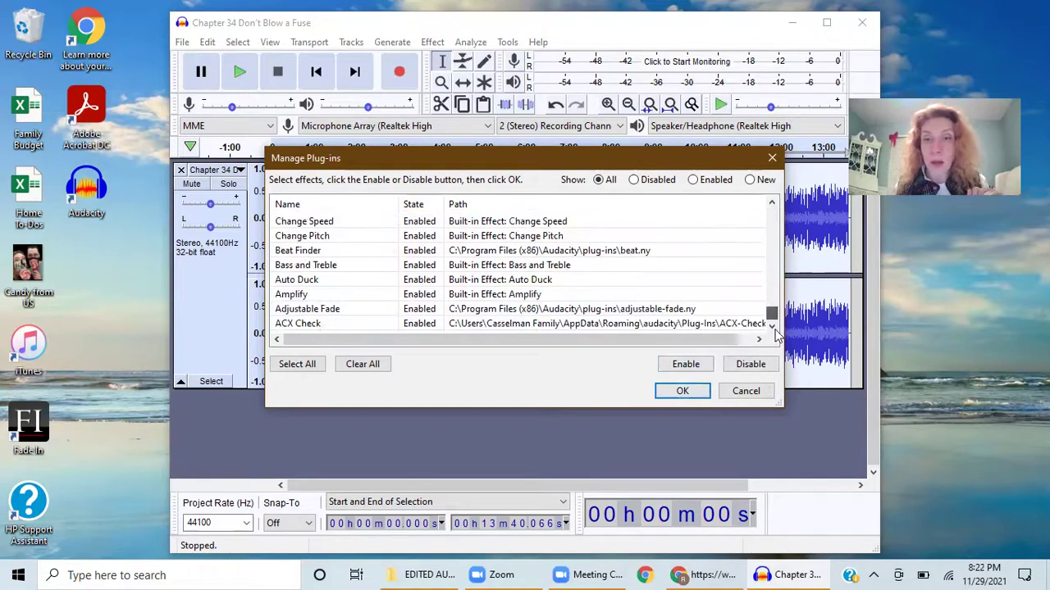
click(310, 325)
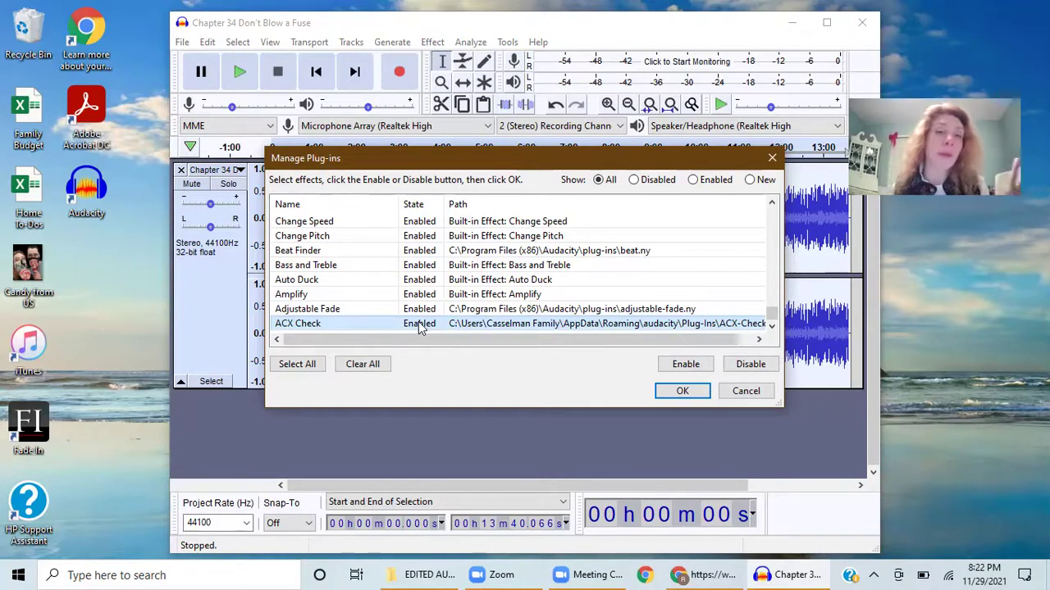
click(750, 181)
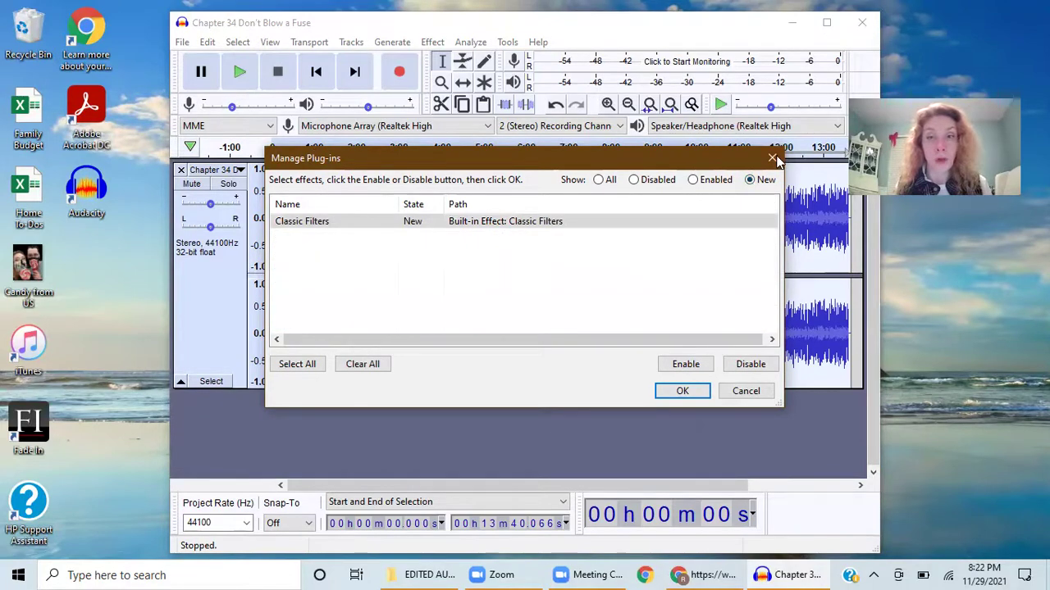
click(773, 157)
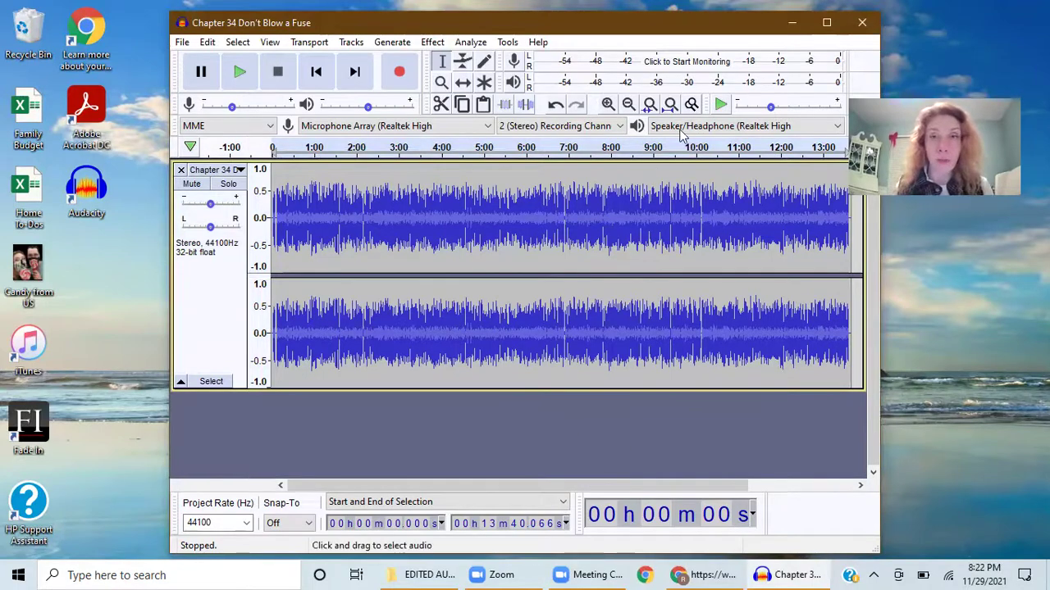
Step: Switch to the ACX page in Chrome and pick ACX.Chapter 34 Don't Blow a Fuse for Chapter 34
click(784, 24)
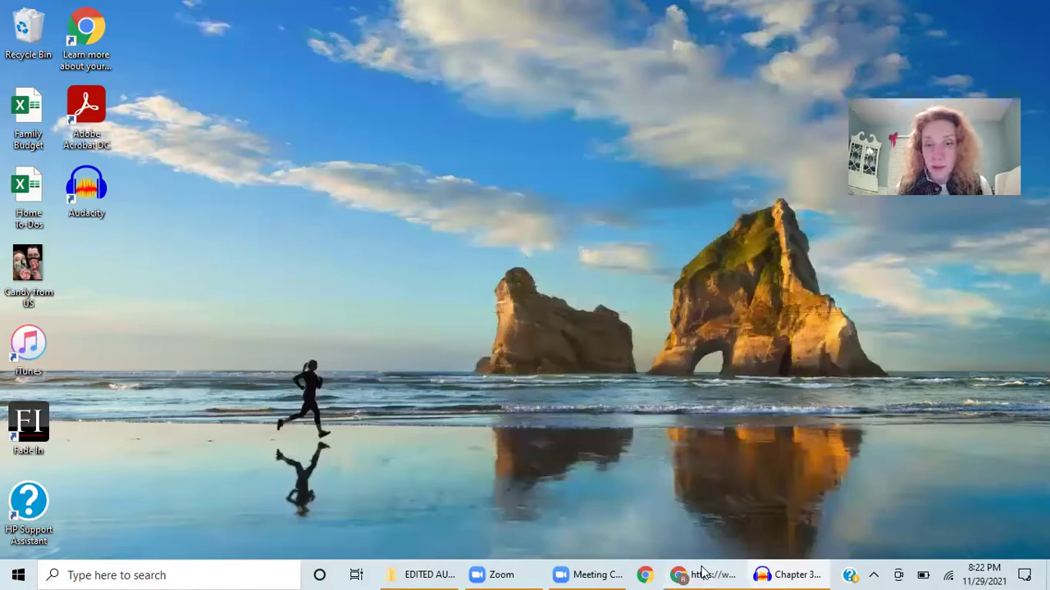
click(701, 574)
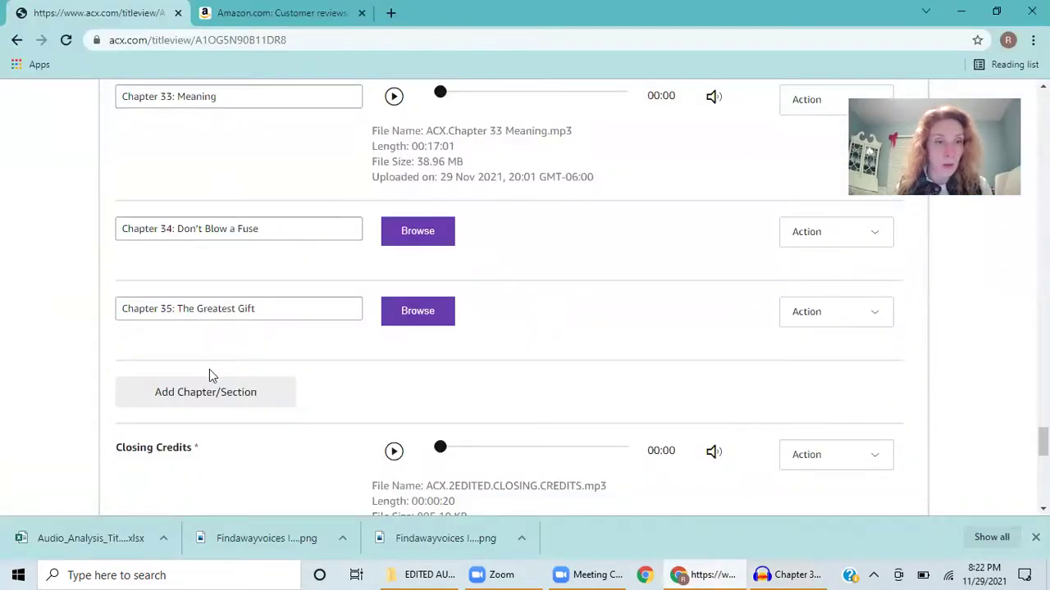
click(418, 232)
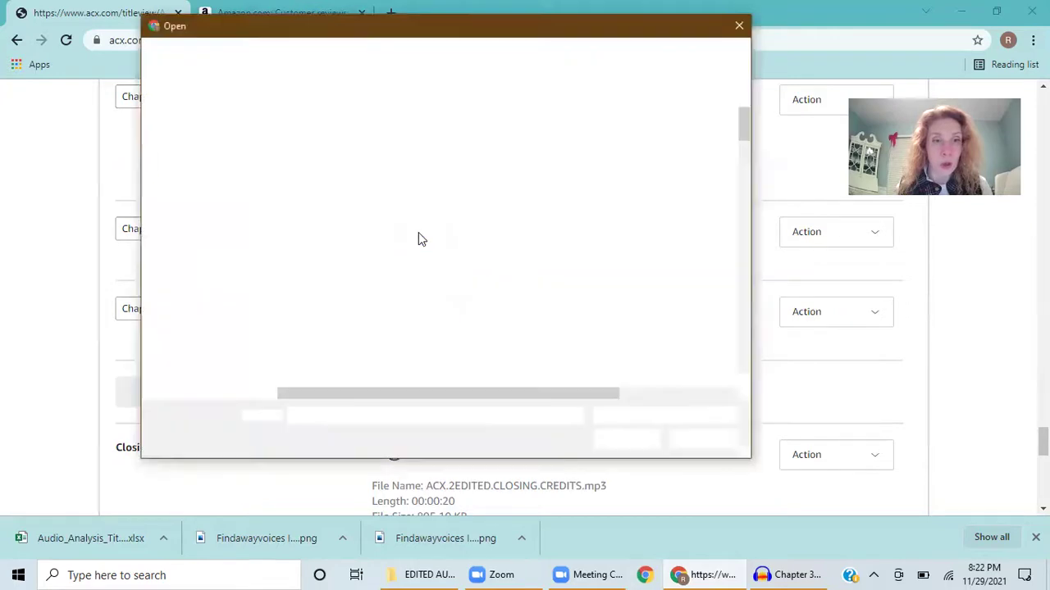
scroll(473, 219, down, 11)
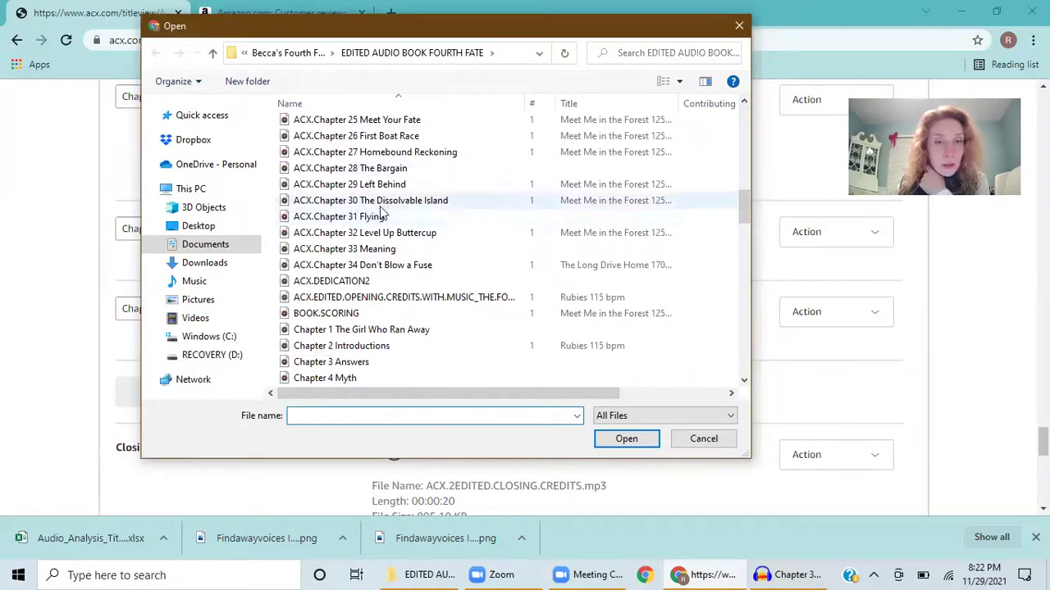
click(383, 272)
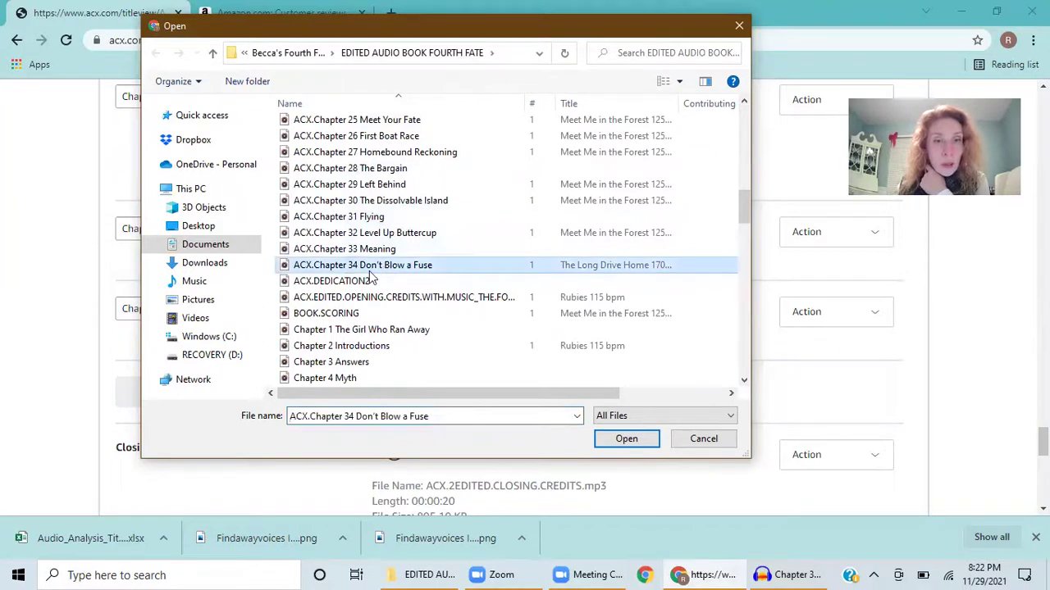
Step: Upload the chosen MP3, giving a 00:13:40, 31.29 MB Chapter 34 entry
click(625, 440)
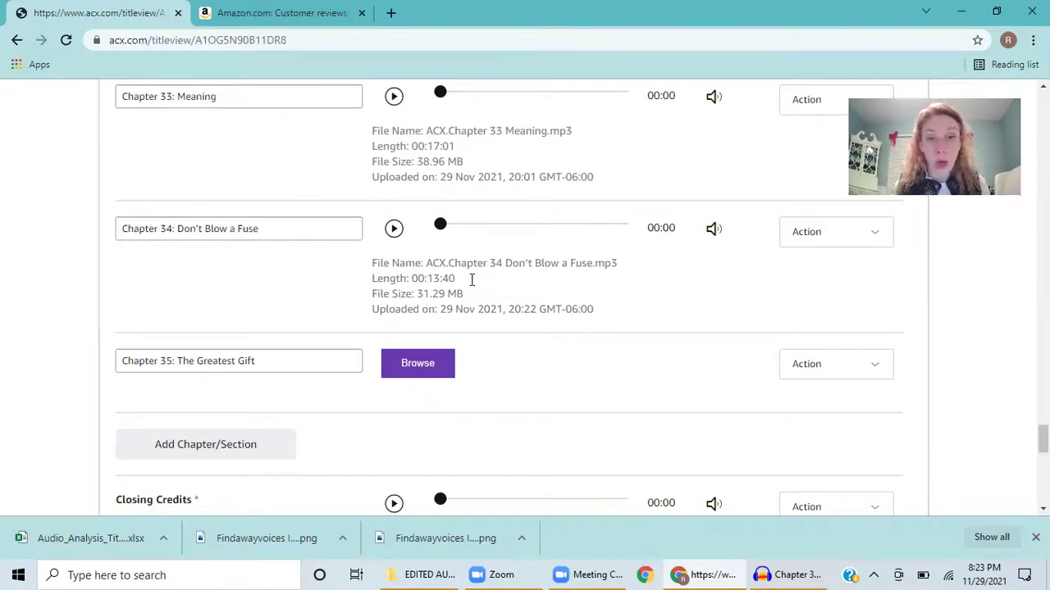
scroll(587, 306, up, 1)
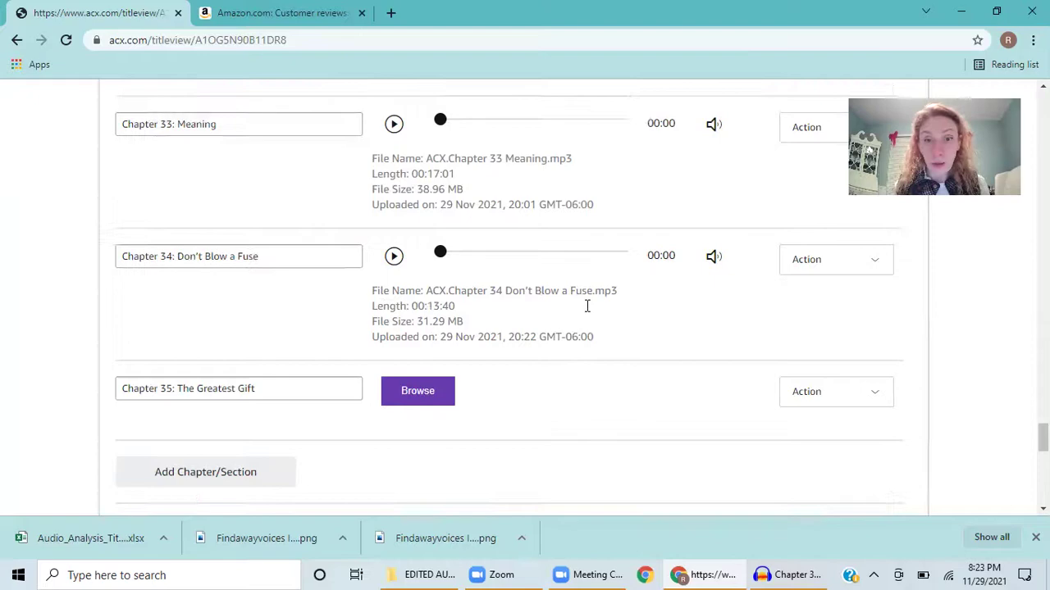
scroll(587, 306, up, 4)
scroll(544, 258, down, 4)
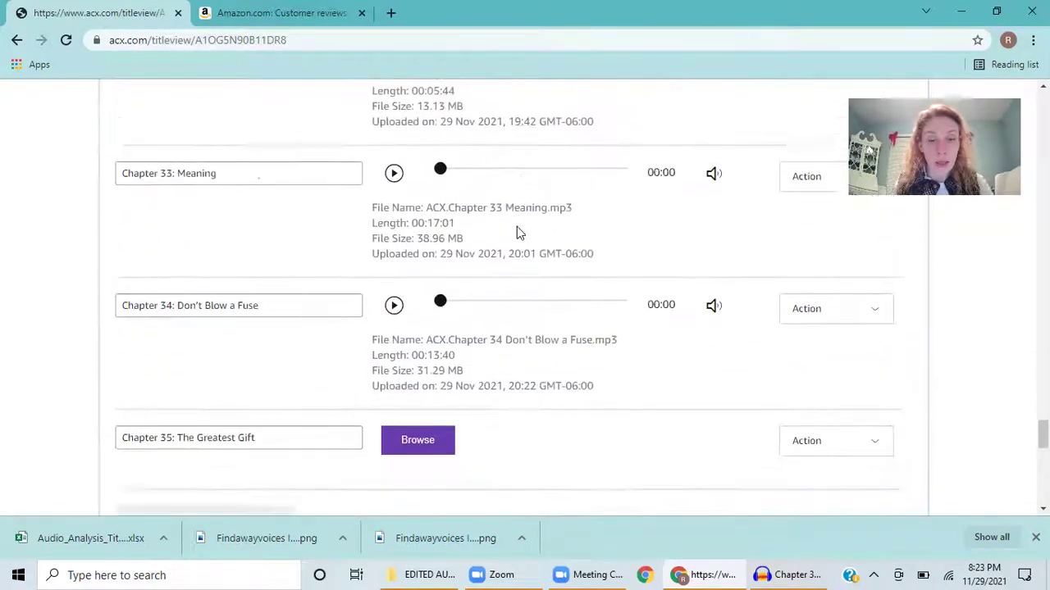
scroll(516, 228, down, 4)
scroll(516, 229, down, 1)
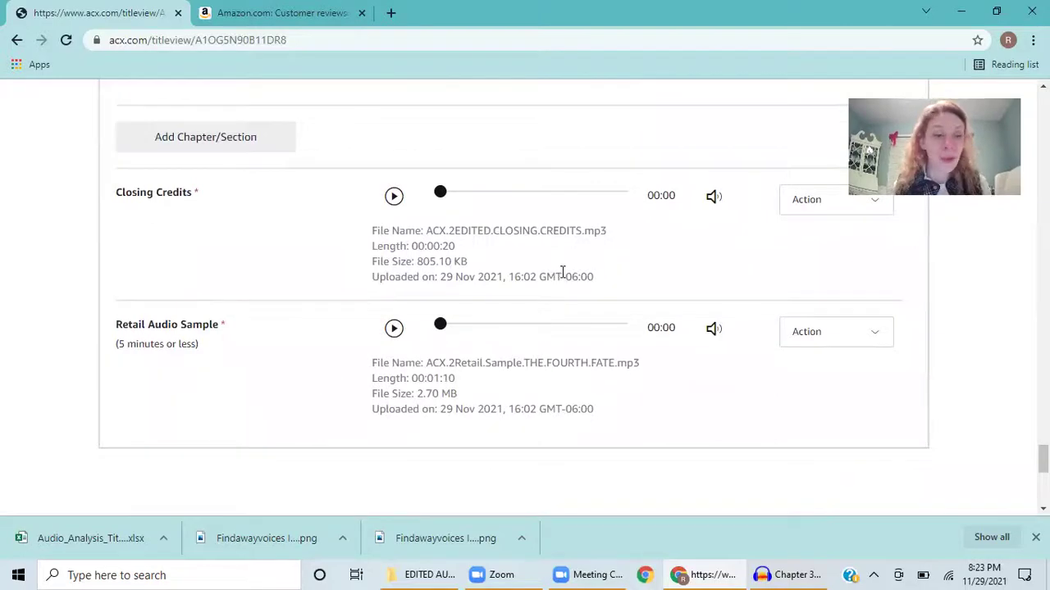
scroll(560, 276, up, 2)
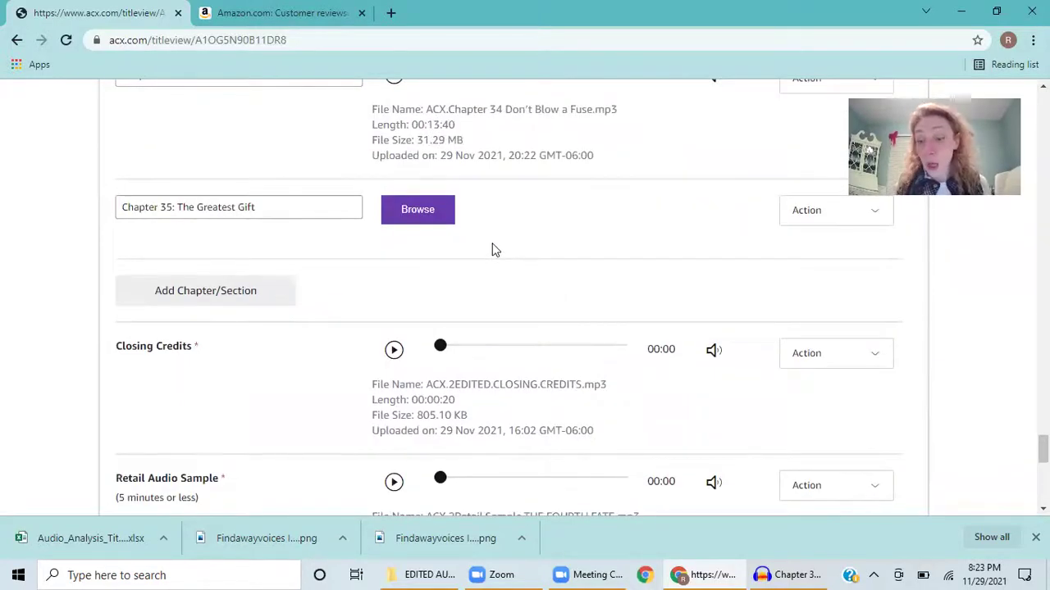